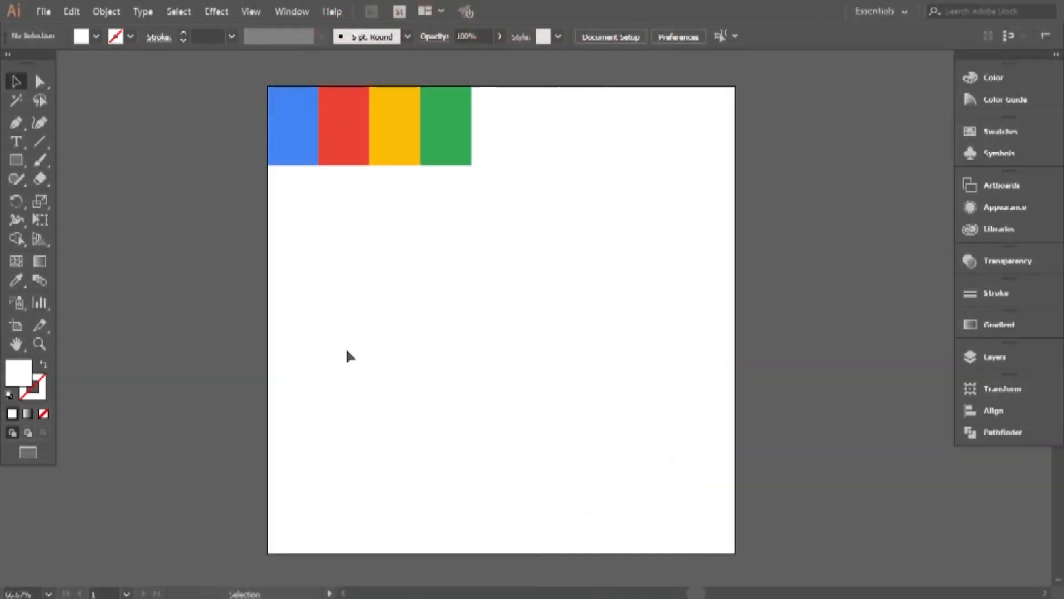
Show the rulers and place a horizontal and a vertical guide crossing near the middle of the artboard.
key(ctrl+r)
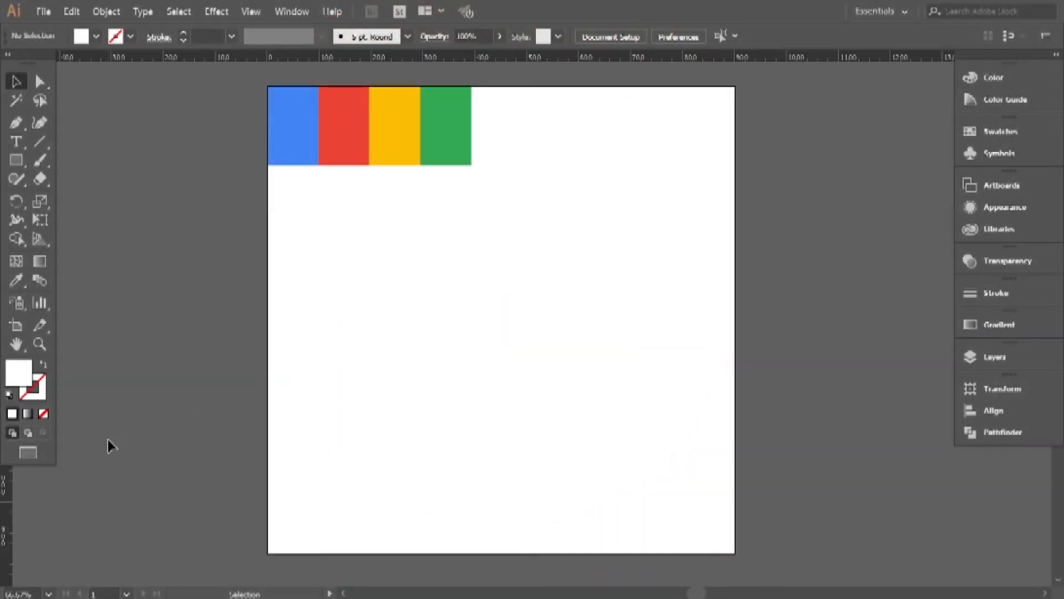
drag(4, 490, 25, 492)
drag(134, 504, 489, 522)
drag(452, 56, 516, 347)
Lock both guides in place.
key(ctrl+a)
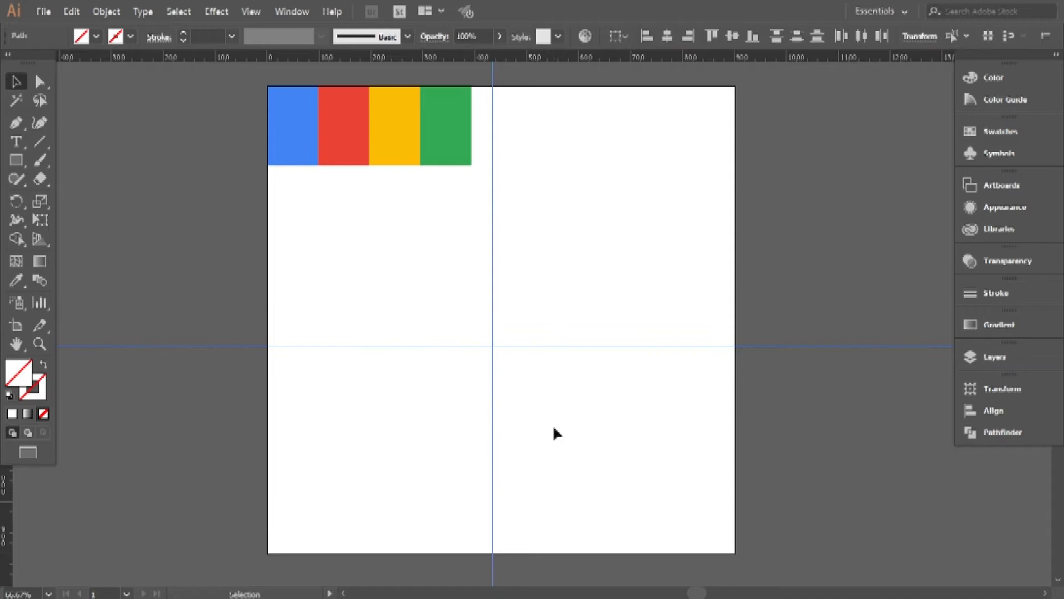
click(105, 11)
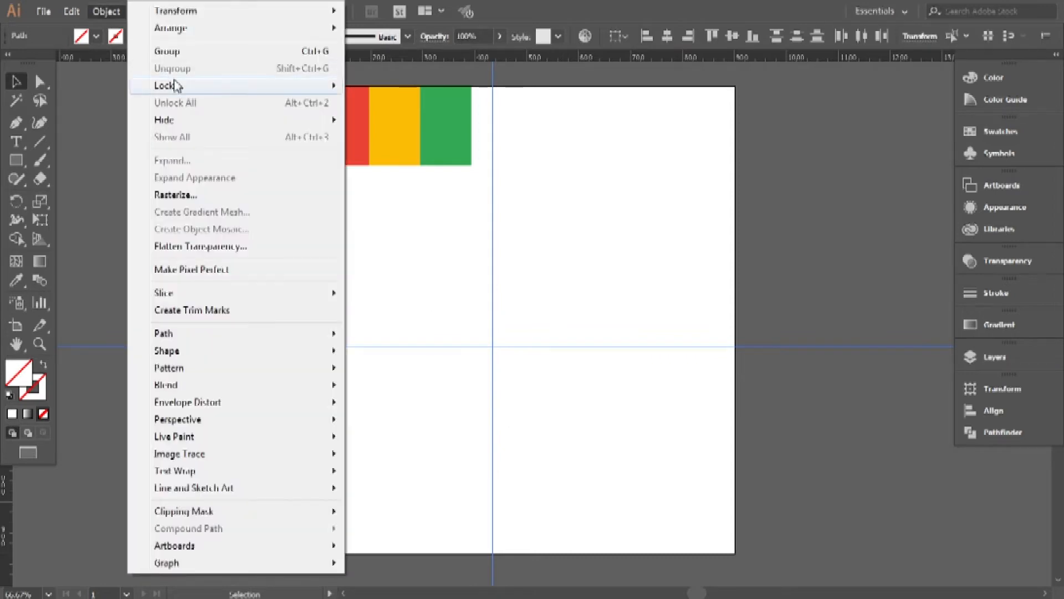
mouse_move(332, 86)
click(370, 85)
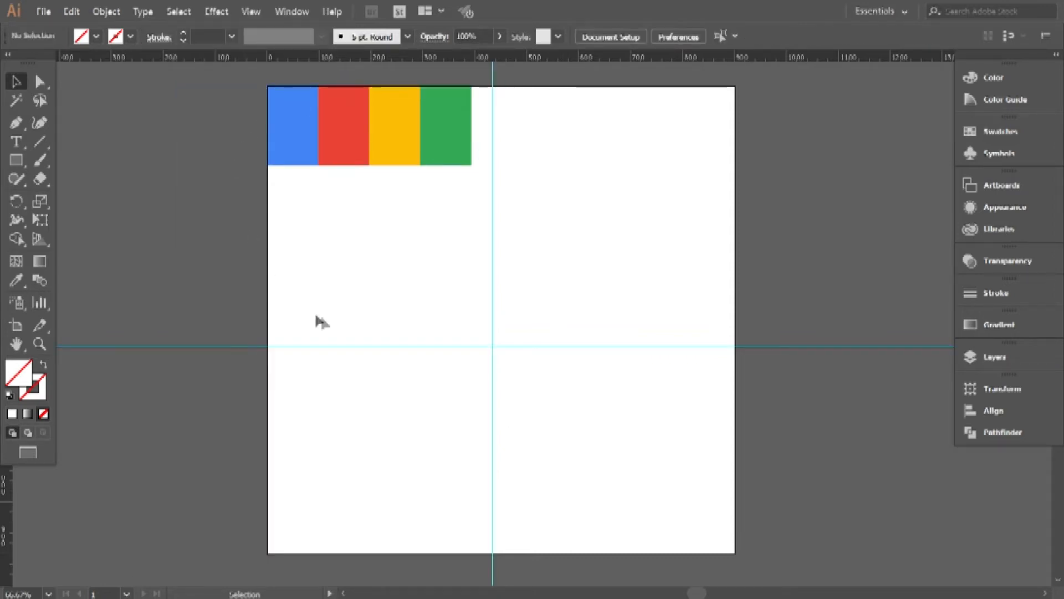
Draw a circle about 558 px in diameter centred on the guide intersection and fill it with cyan blue.
drag(16, 159, 62, 198)
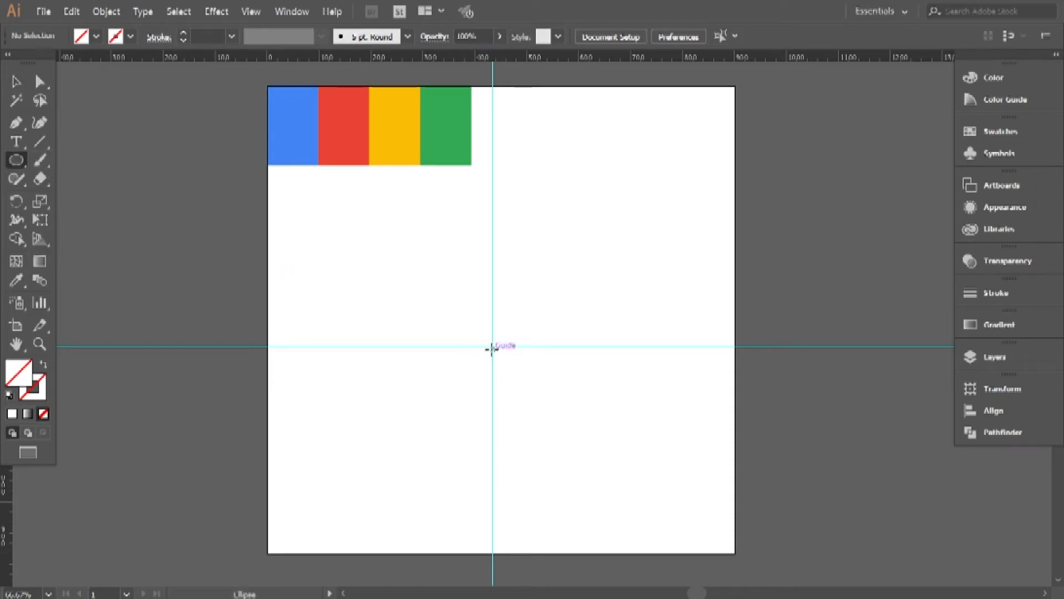
drag(491, 345, 637, 459)
click(16, 81)
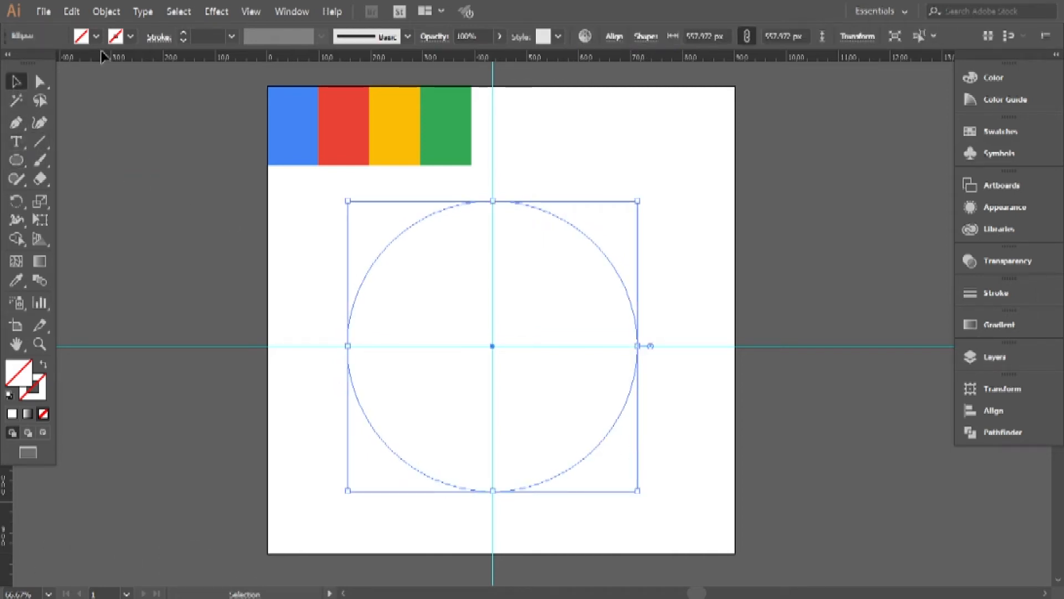
click(99, 39)
click(87, 62)
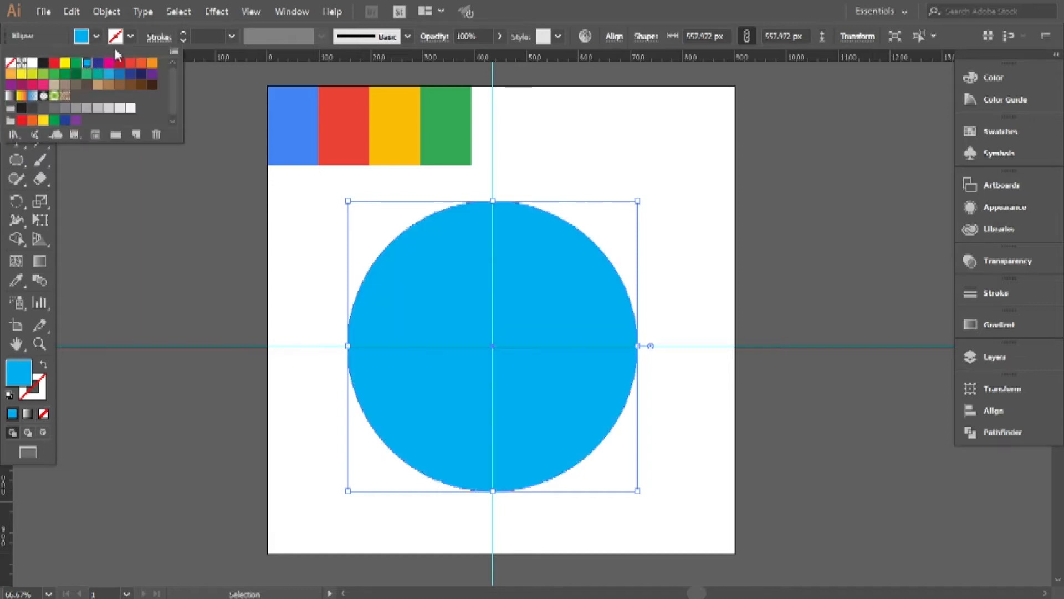
click(108, 182)
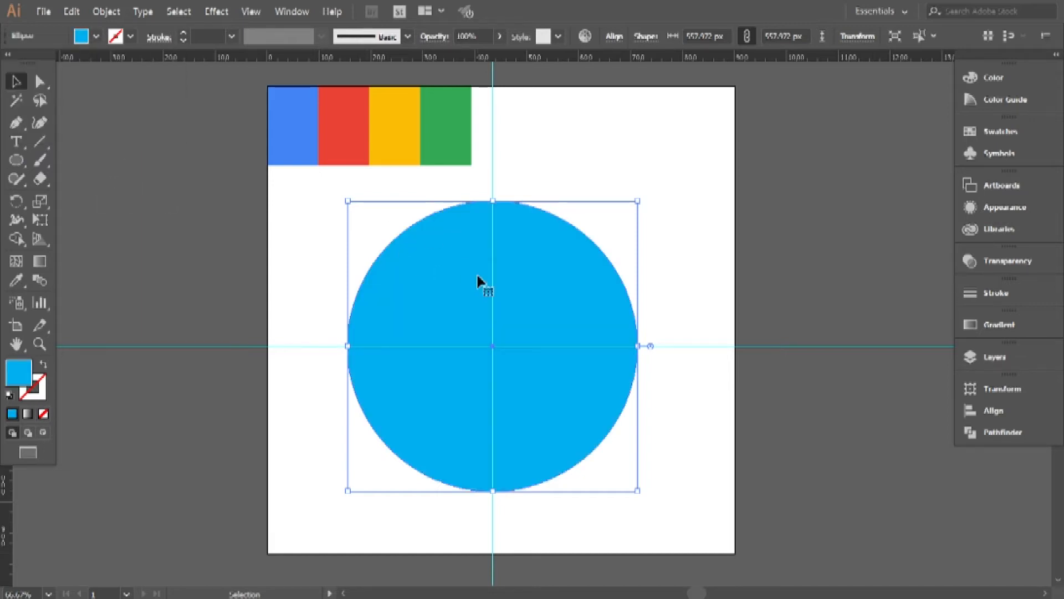
Paste a copy of the circle in front and scale it down around its centre to about 396 px.
click(97, 12)
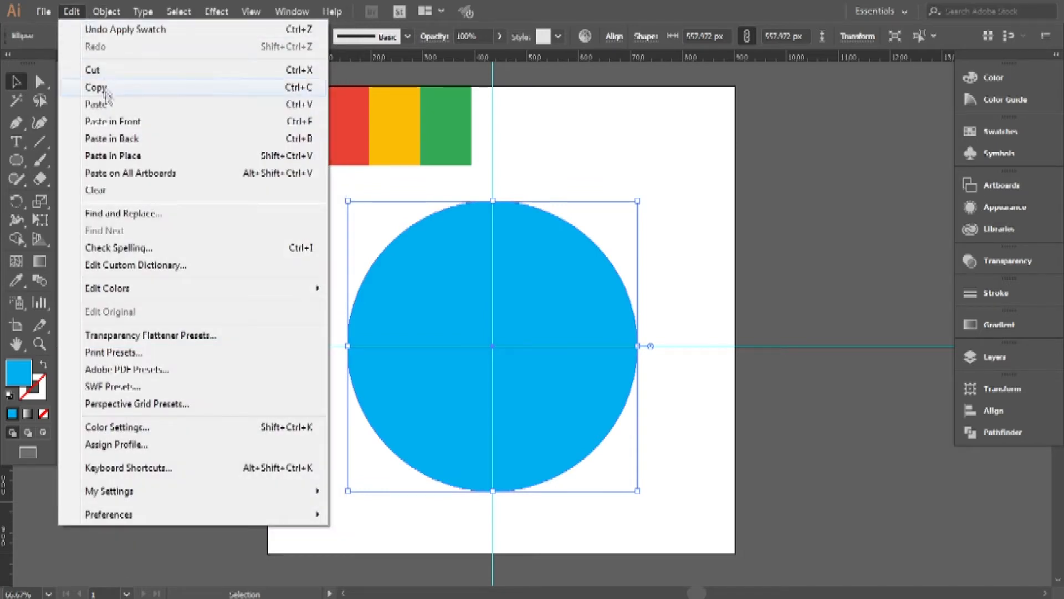
click(110, 90)
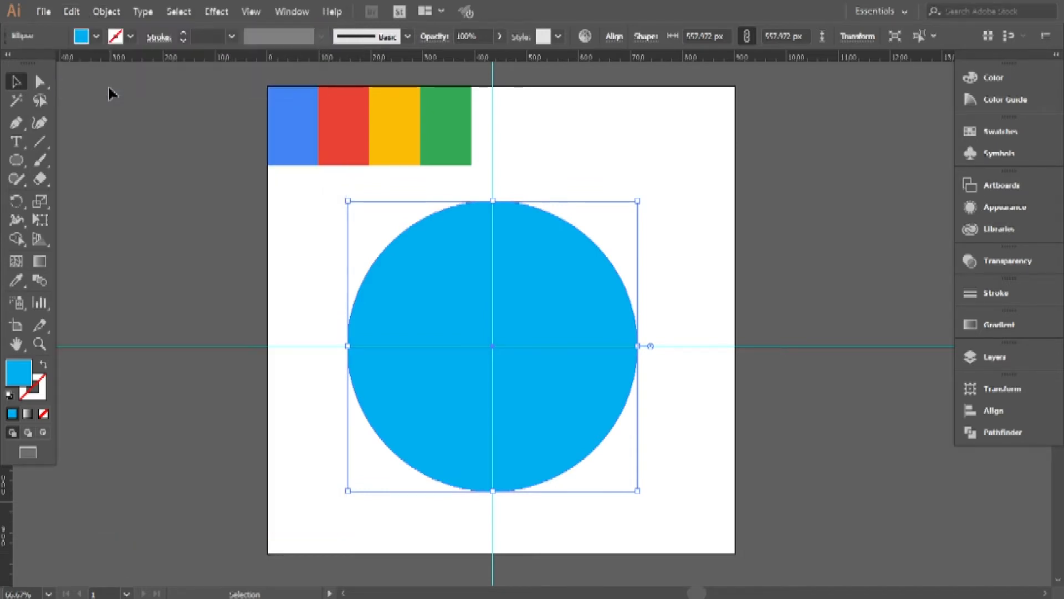
click(72, 13)
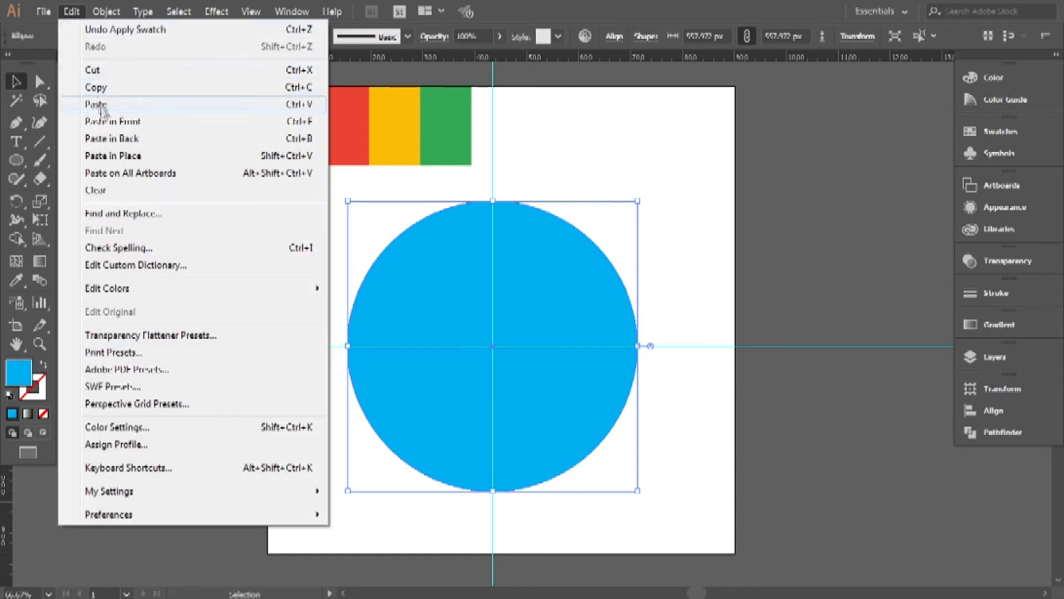
click(129, 123)
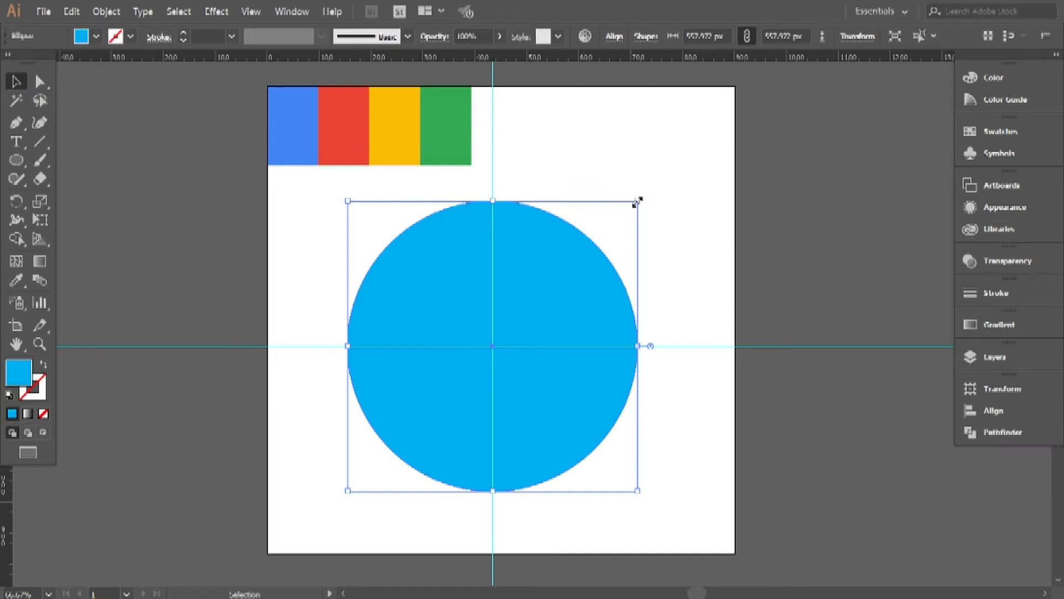
drag(637, 201, 596, 244)
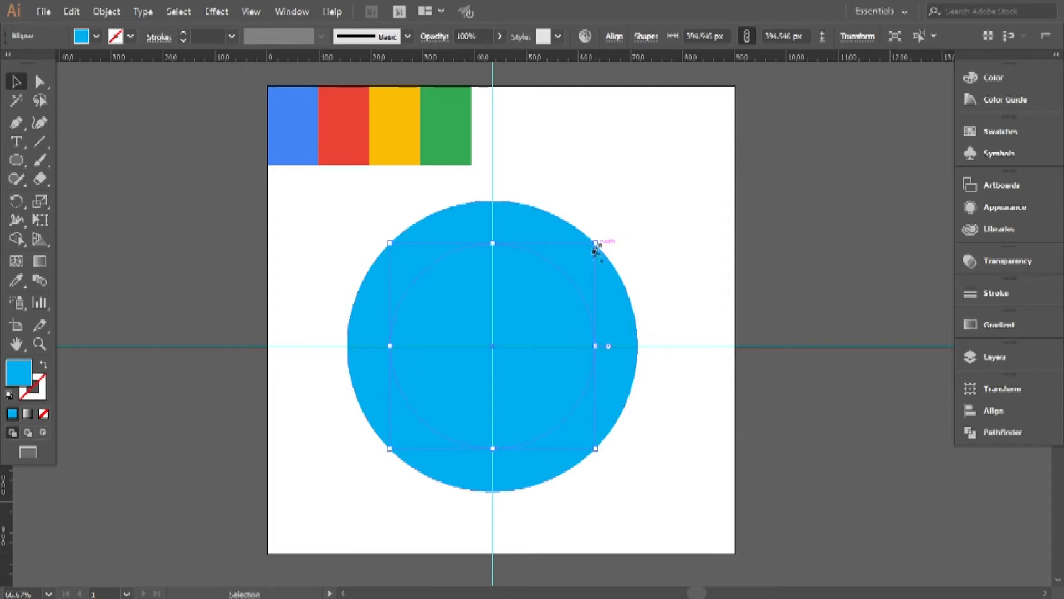
Subtract the inner circle from the outer circle with Minus Front to form a ring.
drag(352, 230, 657, 416)
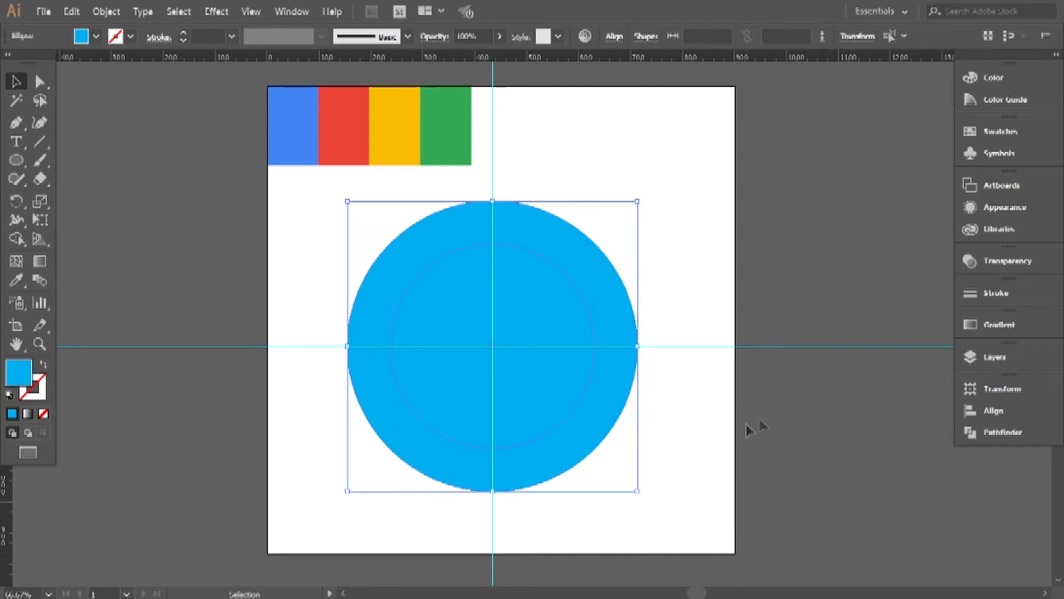
click(1038, 431)
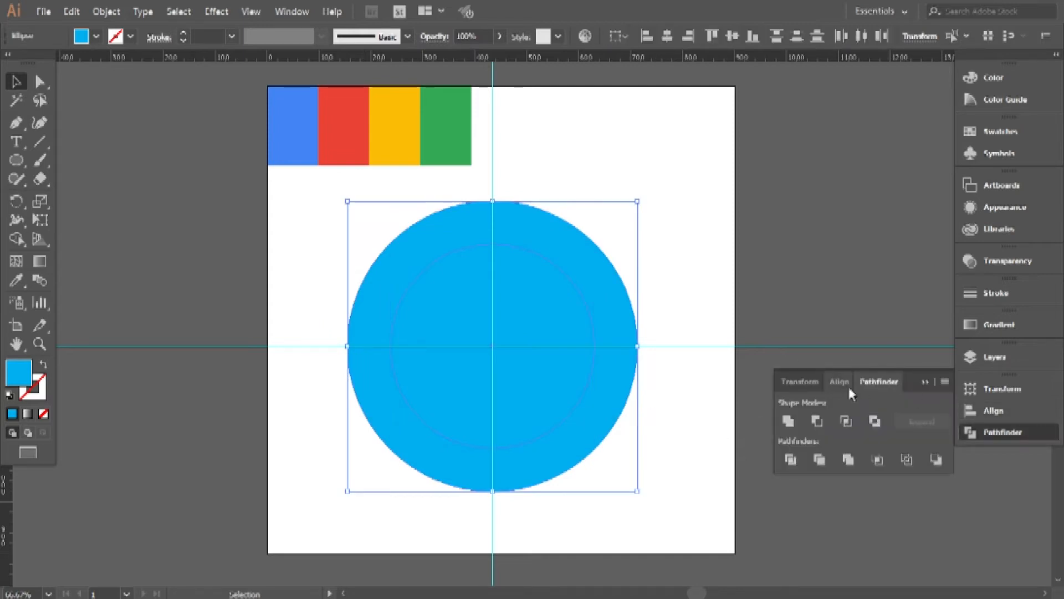
click(817, 421)
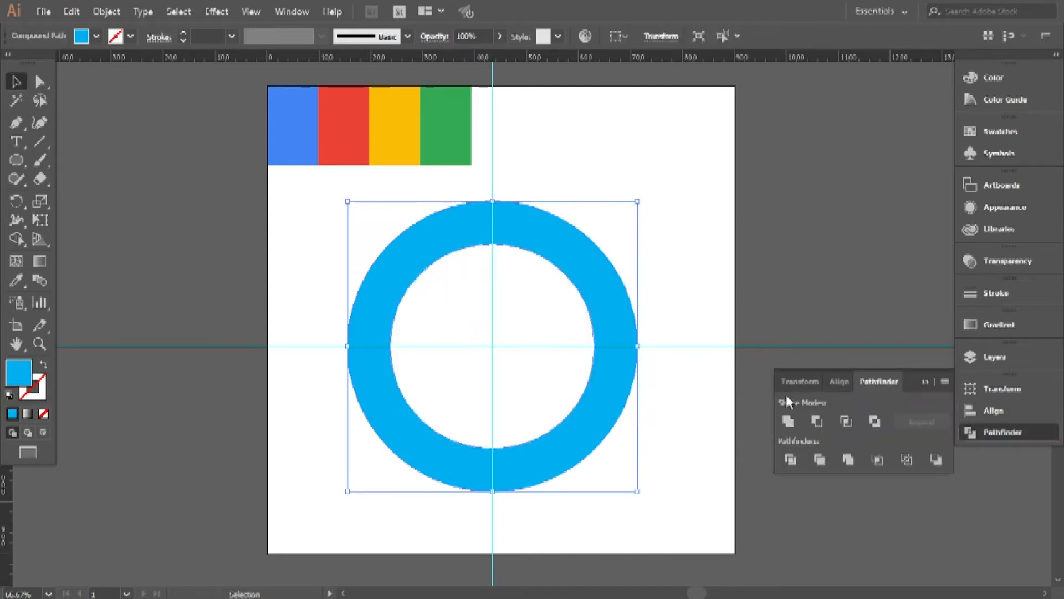
click(784, 295)
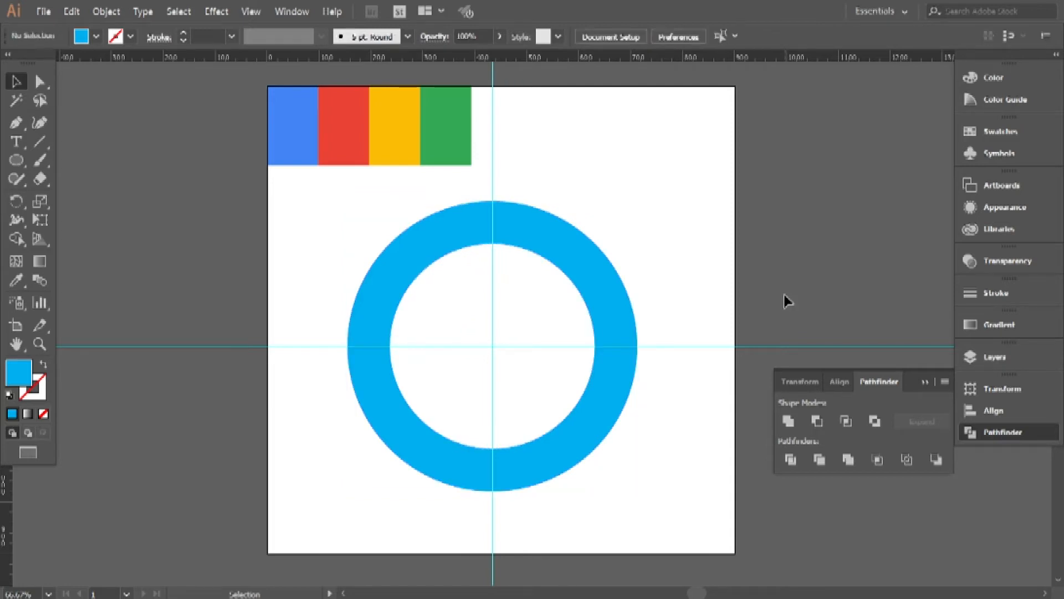
click(925, 381)
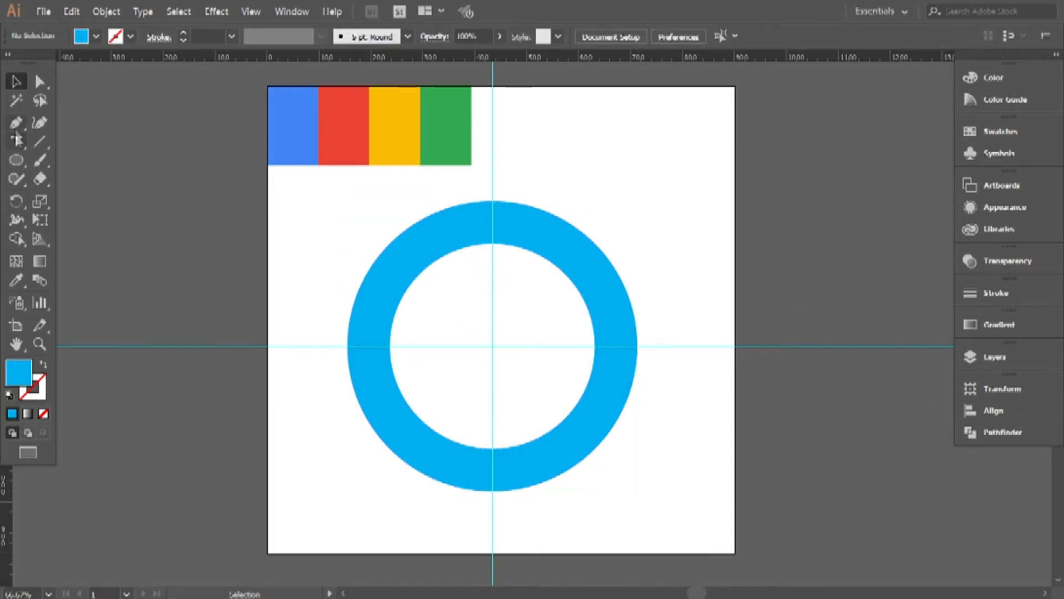
Draw a horizontal rectangle as tall as the ring's thickness, extending right from the vertical guide at the ring's top.
click(17, 159)
click(48, 165)
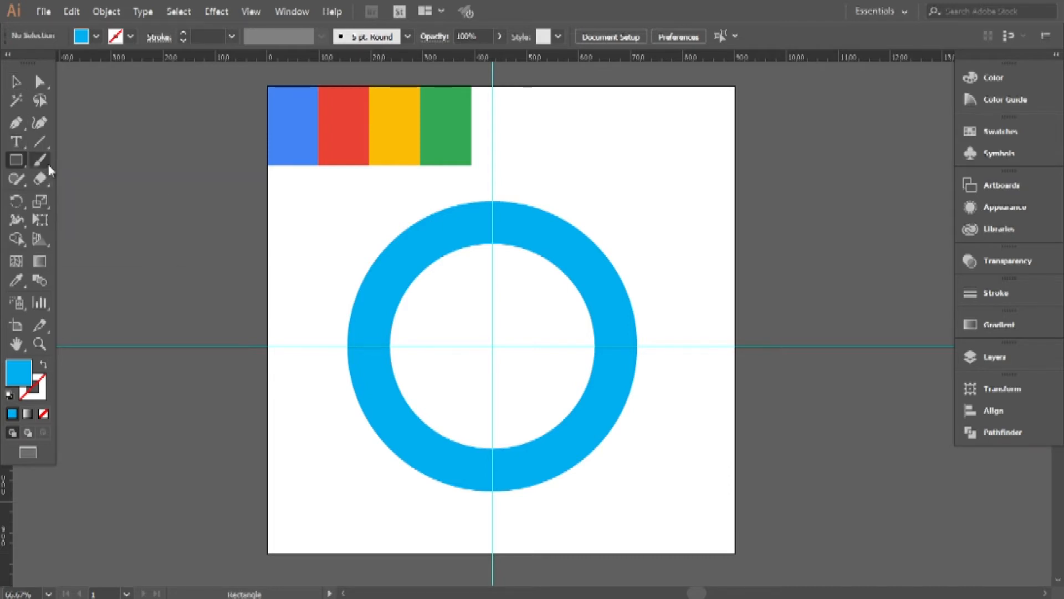
scroll(495, 224, up, 2)
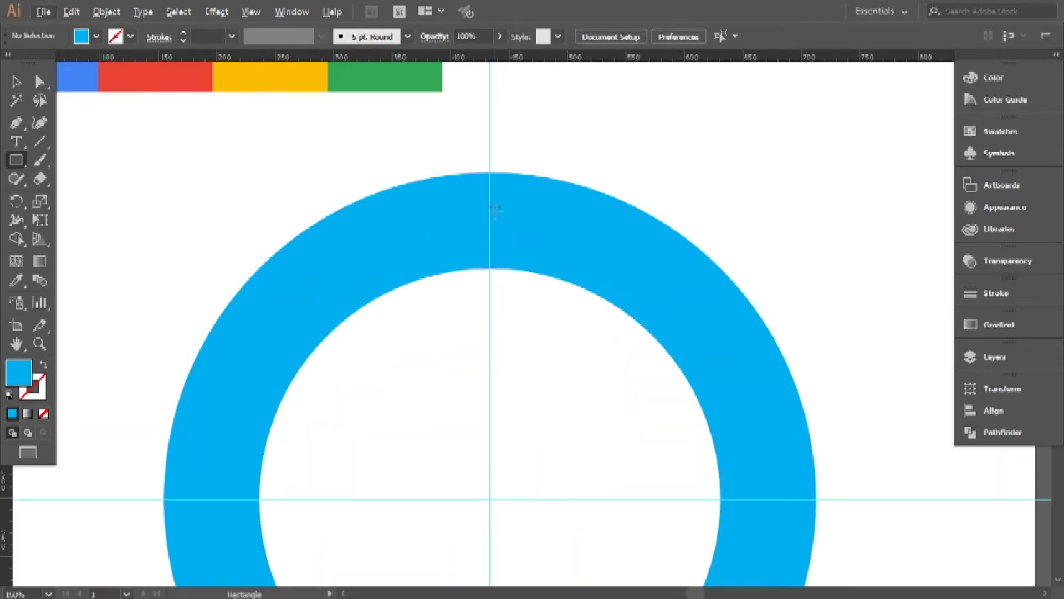
click(489, 267)
click(571, 317)
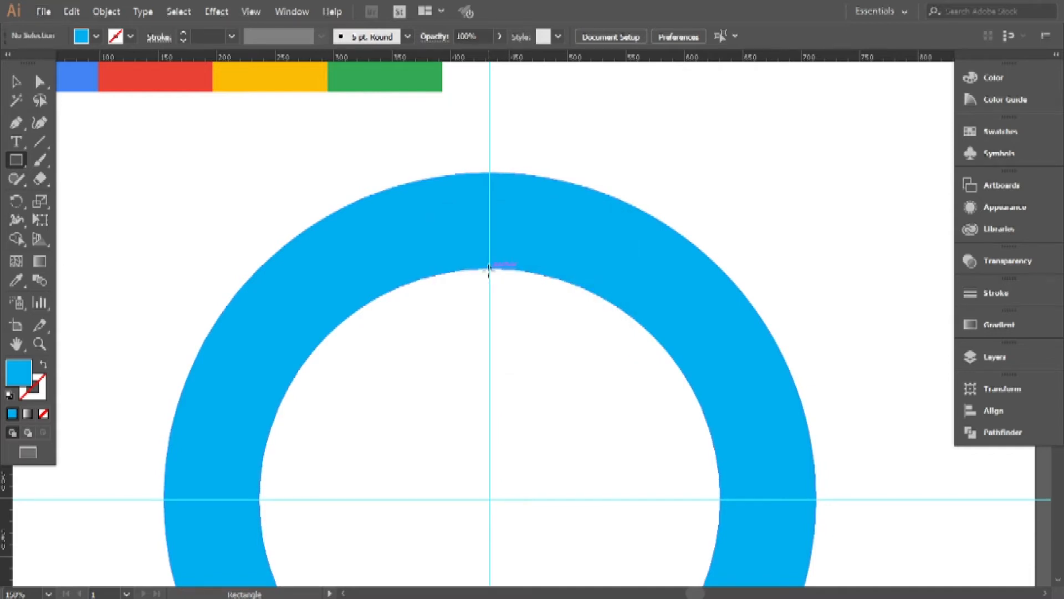
drag(490, 267, 796, 172)
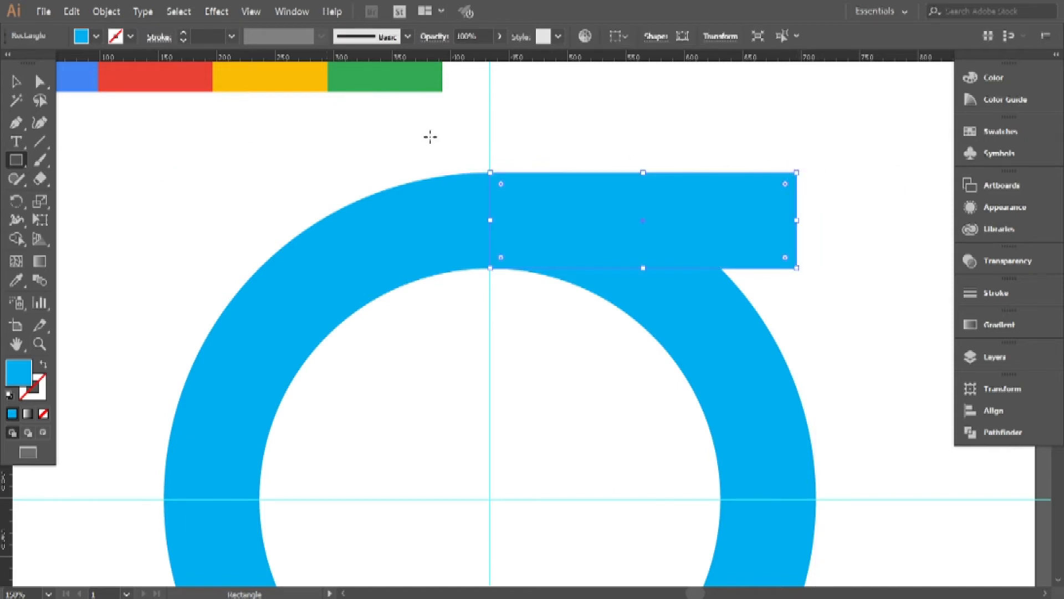
click(19, 83)
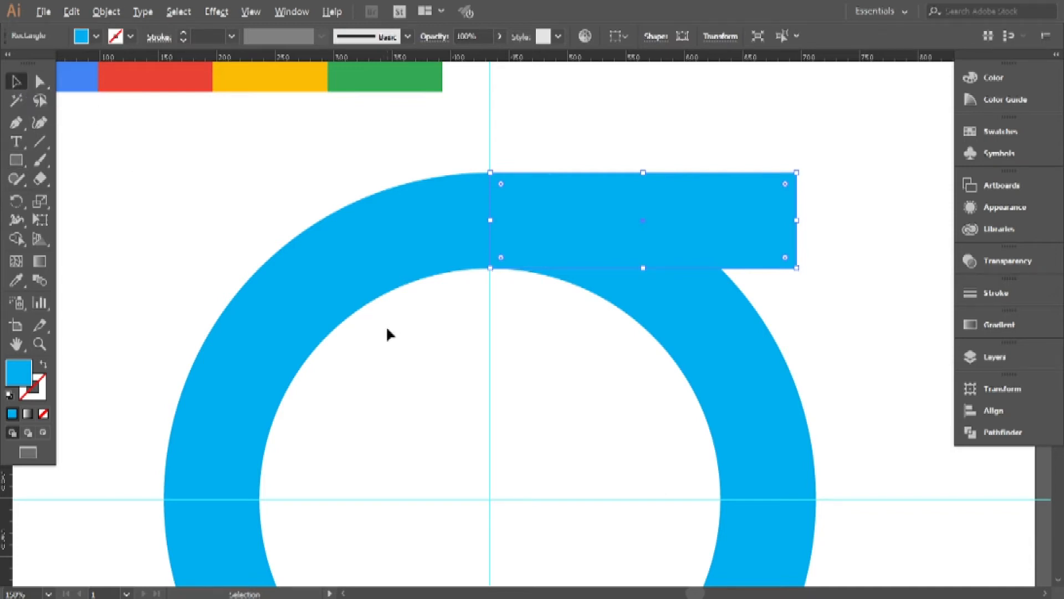
Align the rectangle and the ring by their vertical centres so the bar runs across the ring's middle.
scroll(387, 328, down, 1)
drag(386, 328, 381, 220)
drag(360, 98, 604, 348)
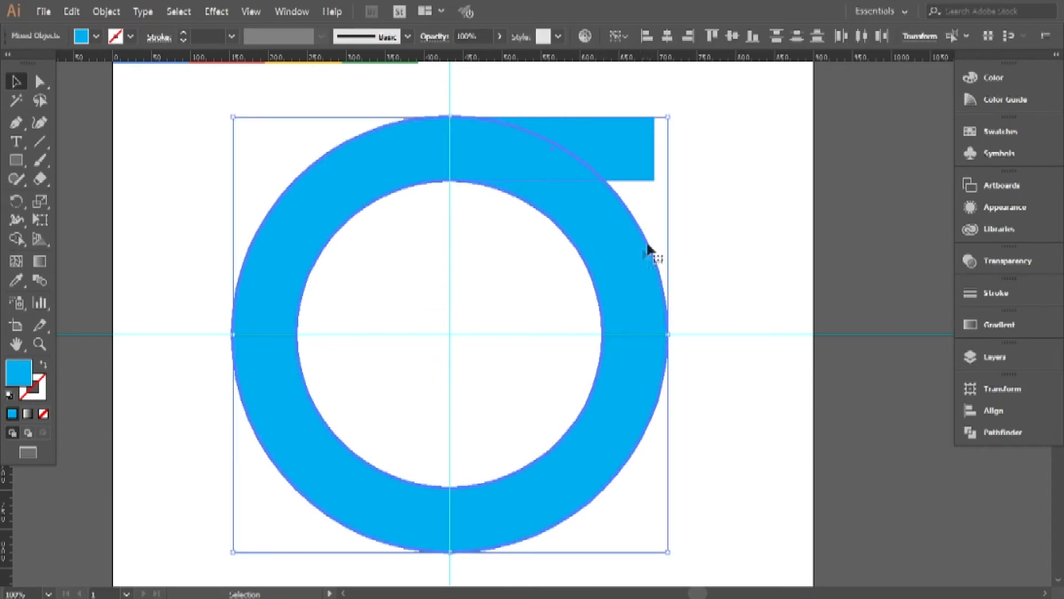
click(732, 37)
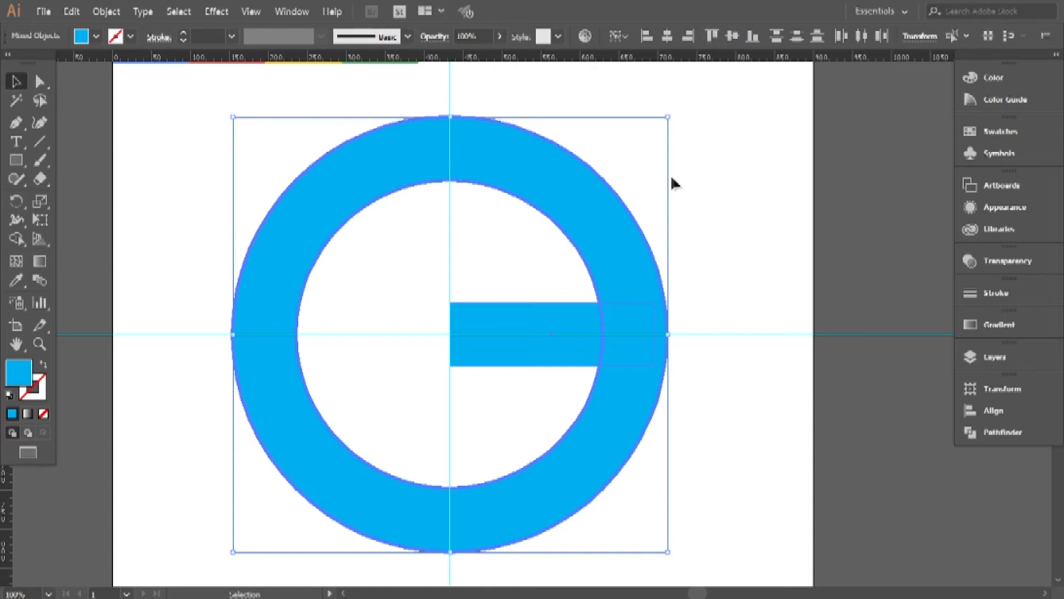
click(713, 187)
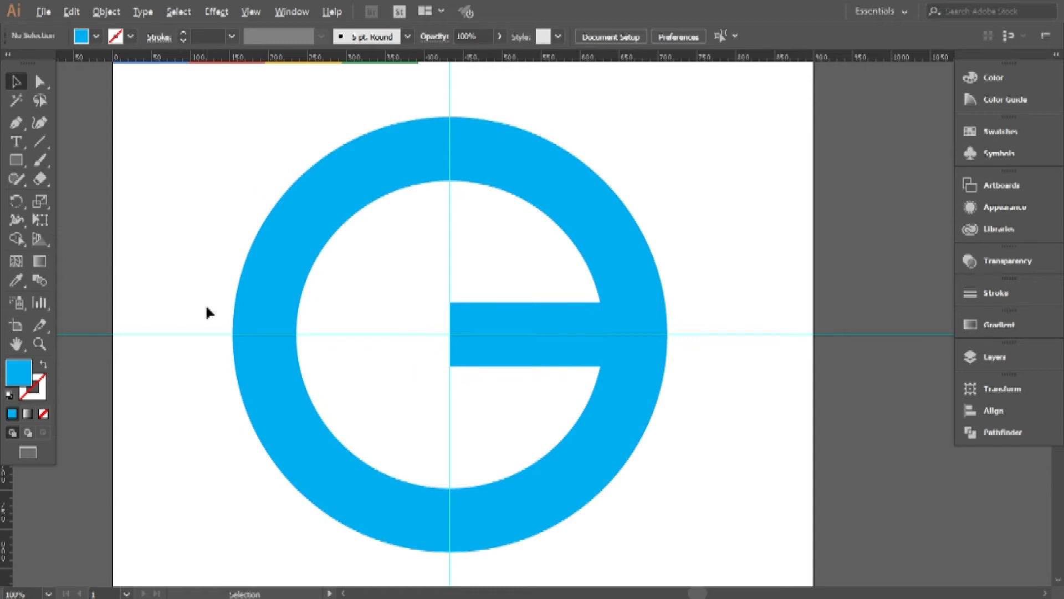
Draw a long vertical line on the empty canvas left of the artboard and give it a black stroke.
drag(154, 324, 480, 321)
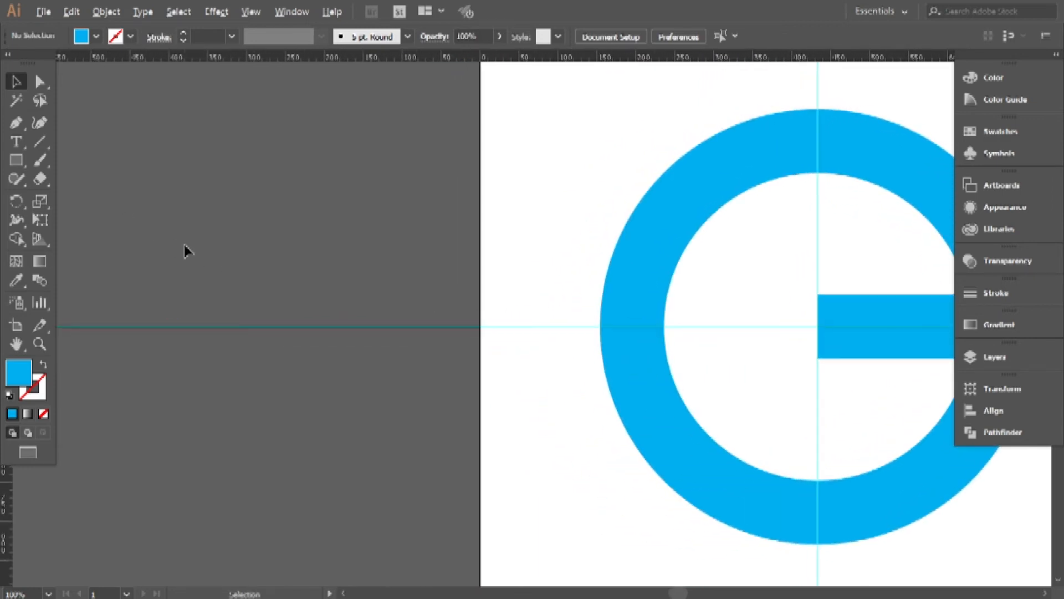
key(ctrl+minus)
click(39, 141)
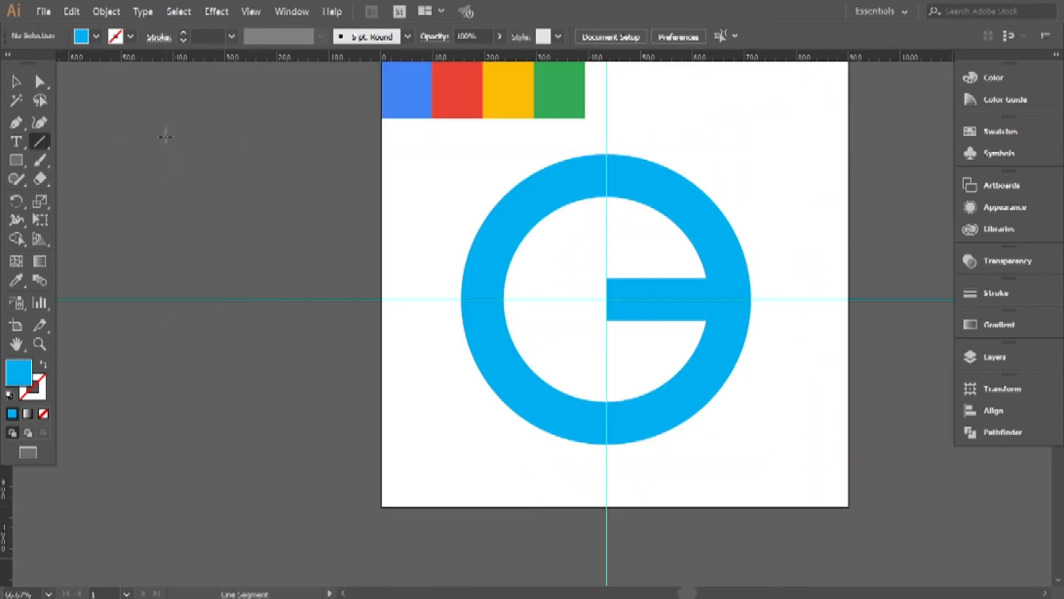
mouse_move(215, 97)
mouse_down()
mouse_move(226, 418)
mouse_move(209, 529)
mouse_up()
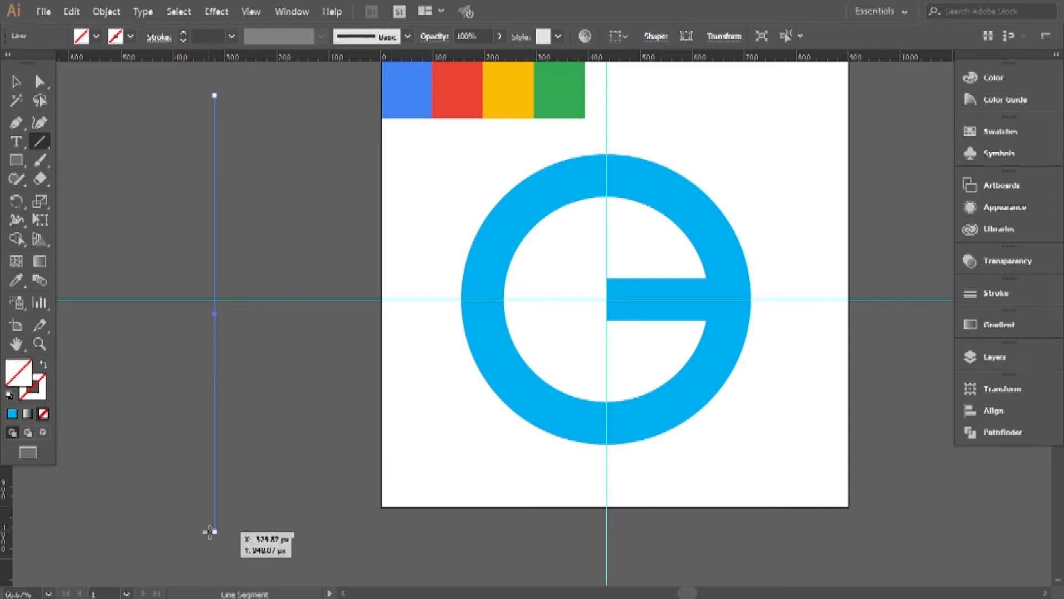
click(131, 37)
click(44, 63)
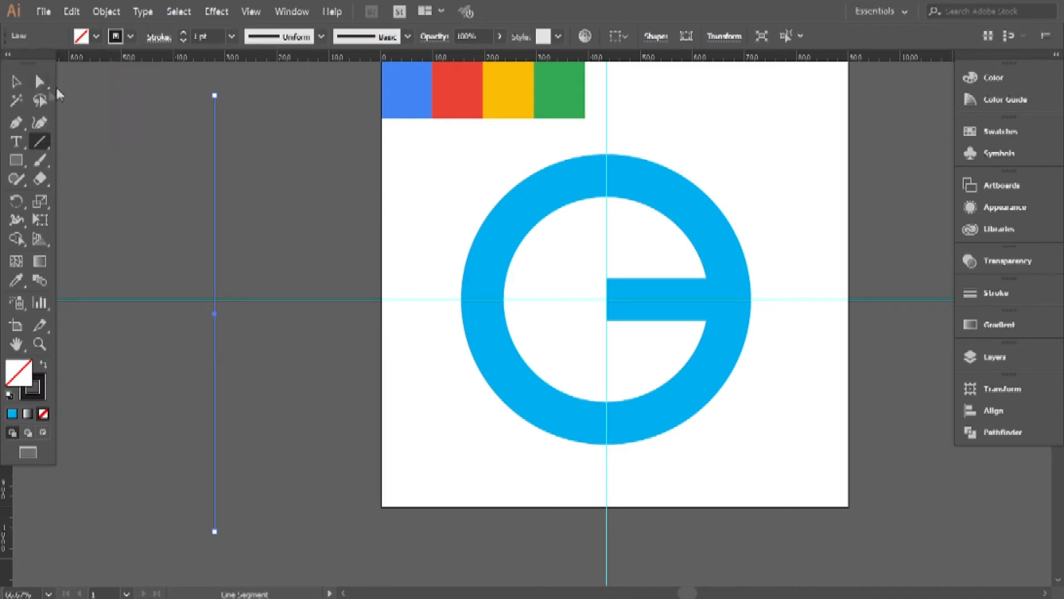
Create a copy of the vertical line rotated by 45°.
click(200, 227)
click(214, 245)
right_click(215, 242)
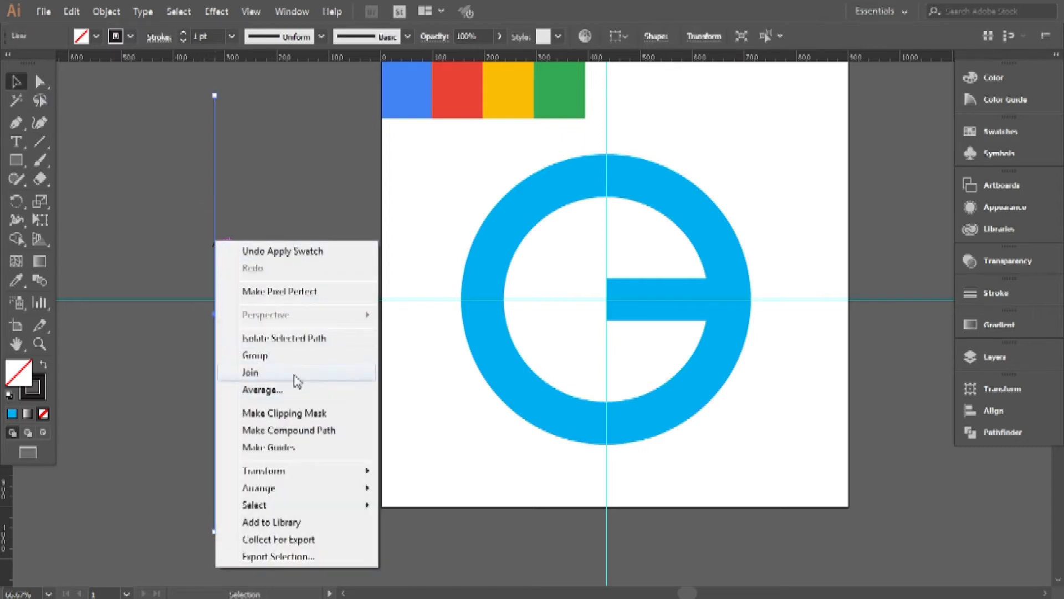
mouse_move(346, 477)
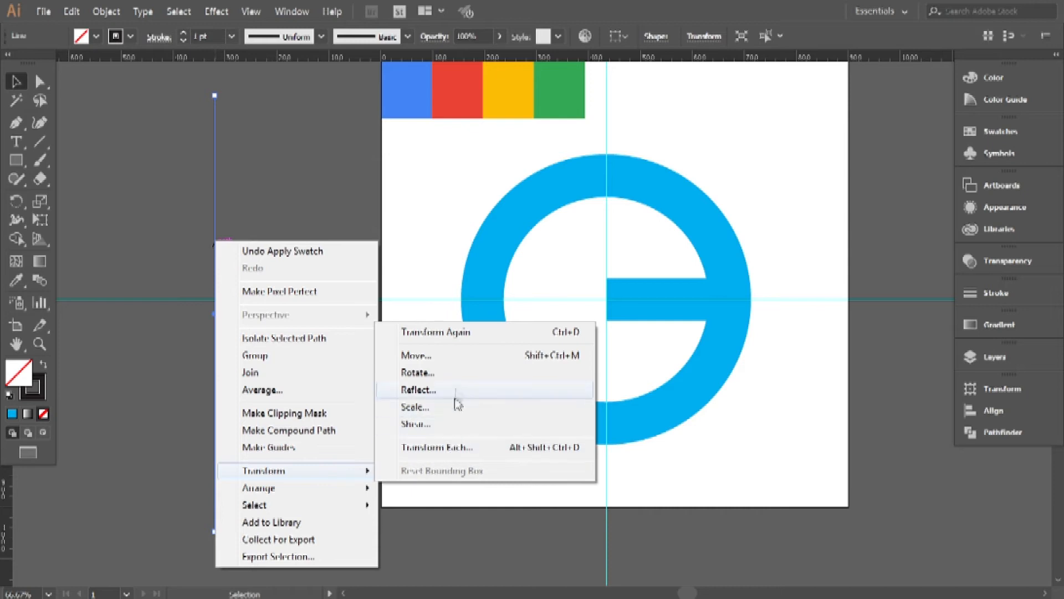
click(451, 373)
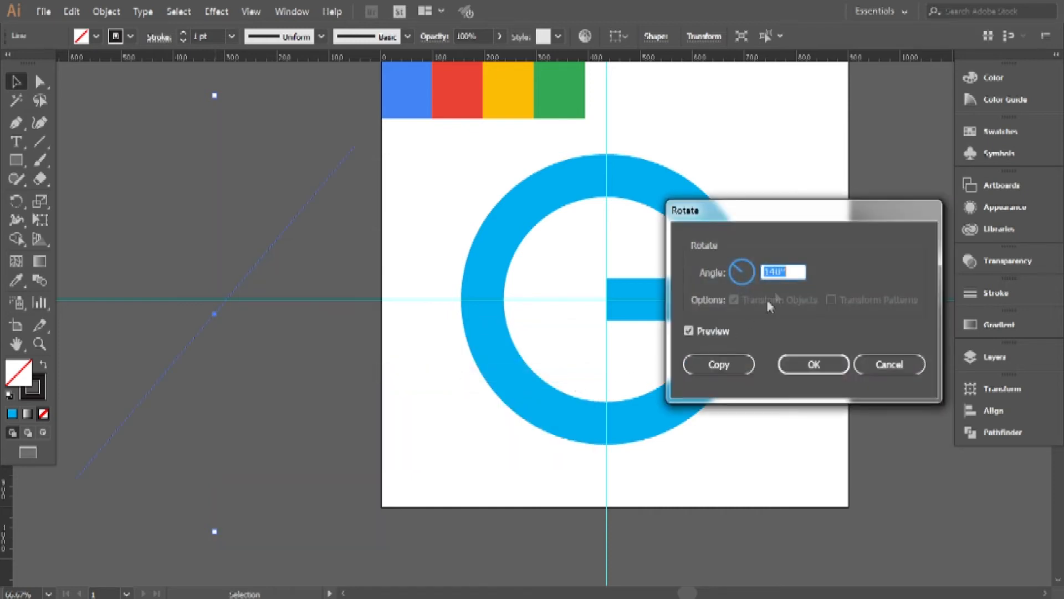
click(775, 270)
double_click(765, 271)
text(45)
click(701, 365)
Rotate the original vertical line by 140° so it crosses the 45° copy.
click(215, 216)
right_click(214, 208)
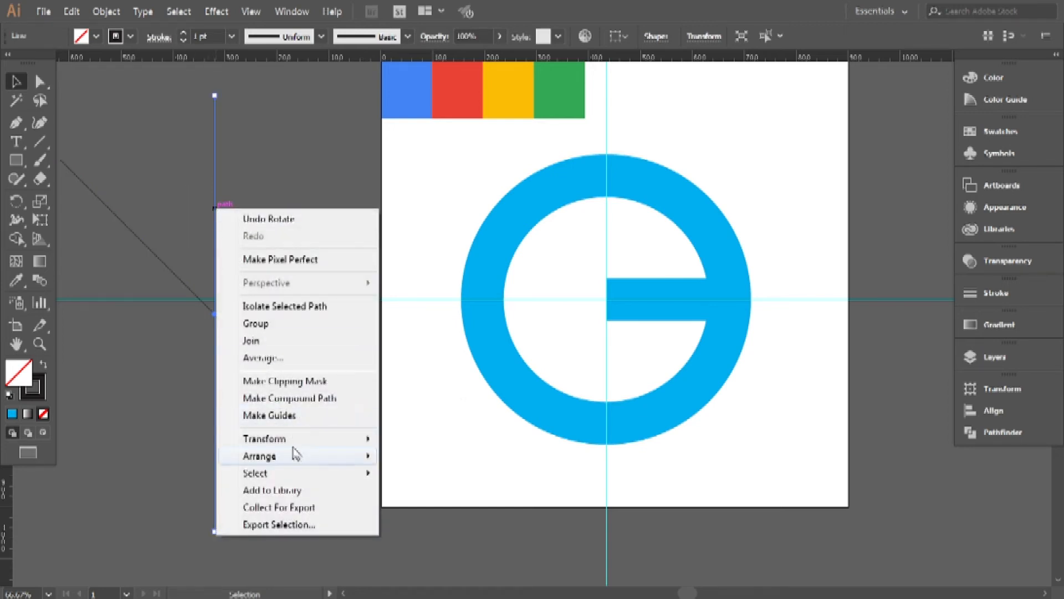
mouse_move(341, 439)
click(450, 480)
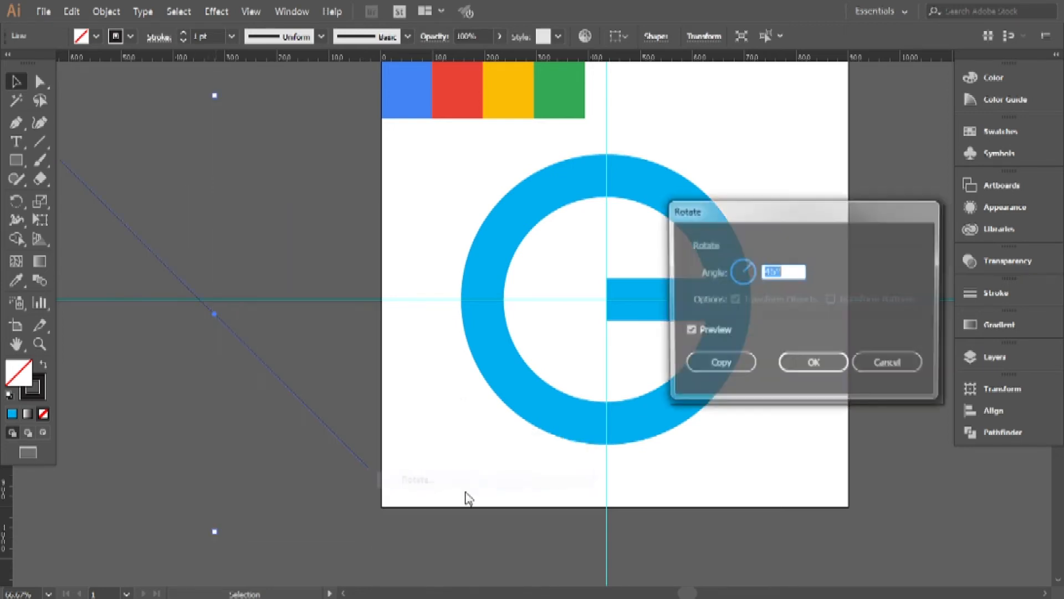
text(140)
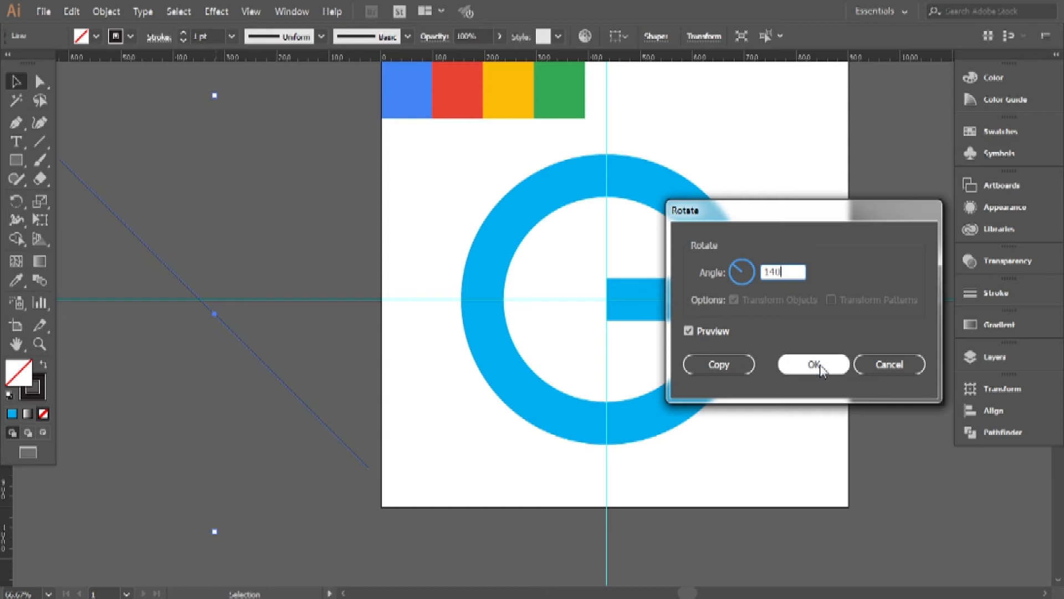
click(815, 365)
click(203, 247)
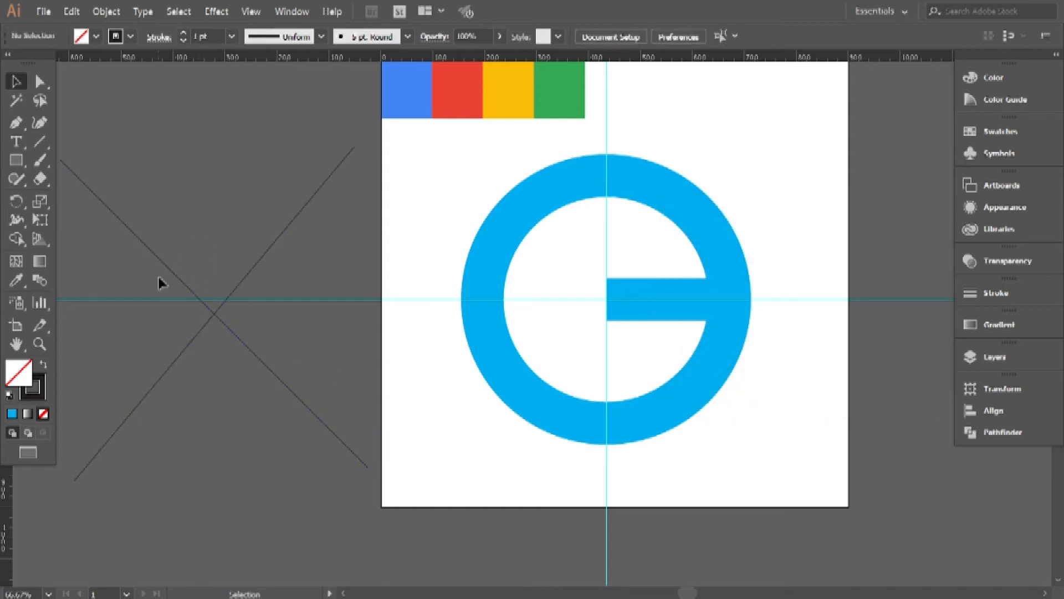
Move both crossed lines over the ring so their arms meet the inner-end corners of the horizontal bar.
drag(295, 394, 307, 440)
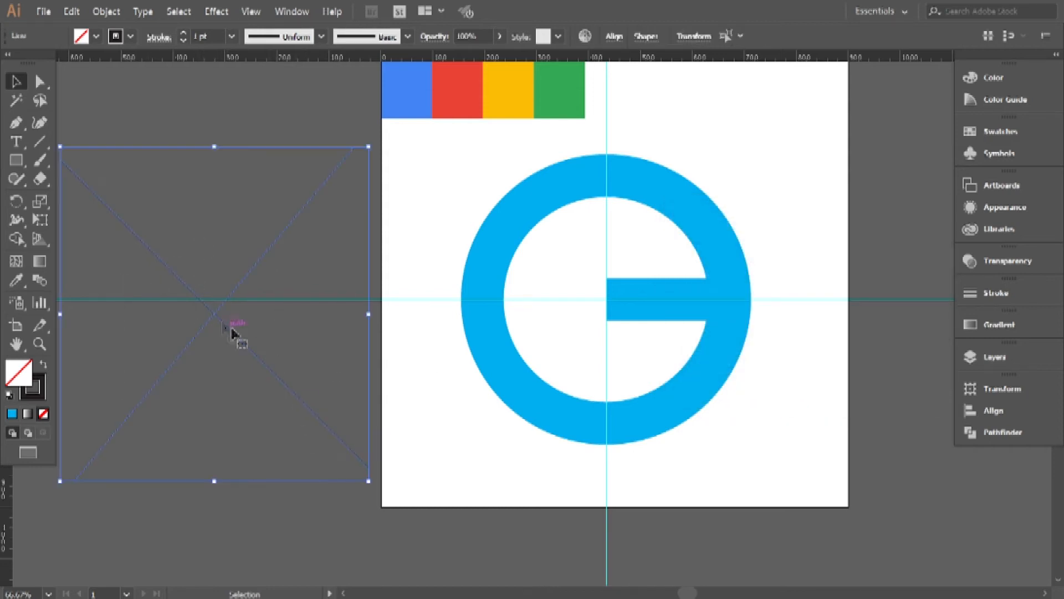
drag(216, 318, 577, 308)
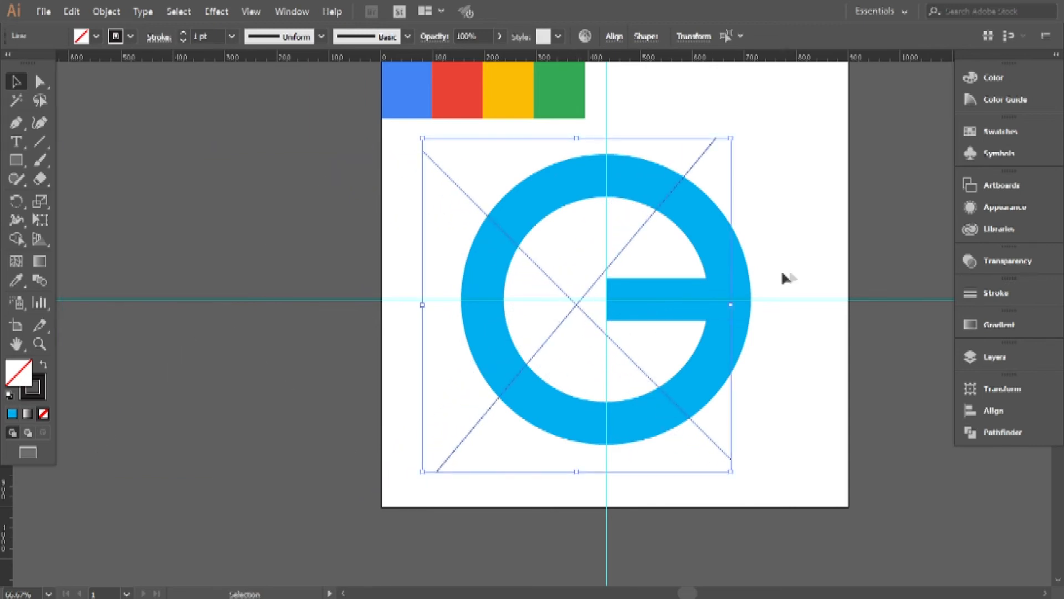
scroll(544, 289, up, 4)
drag(803, 306, 402, 367)
drag(411, 267, 428, 284)
drag(365, 521, 397, 495)
scroll(368, 464, down, 2)
scroll(368, 463, up, 1)
scroll(371, 463, up, 2)
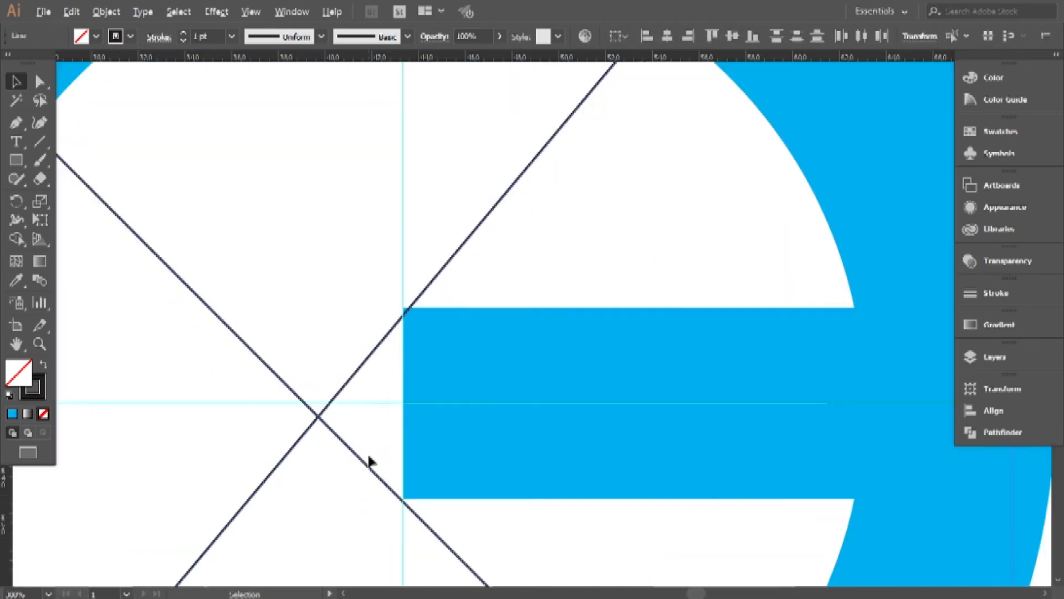
Nudge the line rising to the right so it passes exactly through the bar's upper inner corner.
click(359, 319)
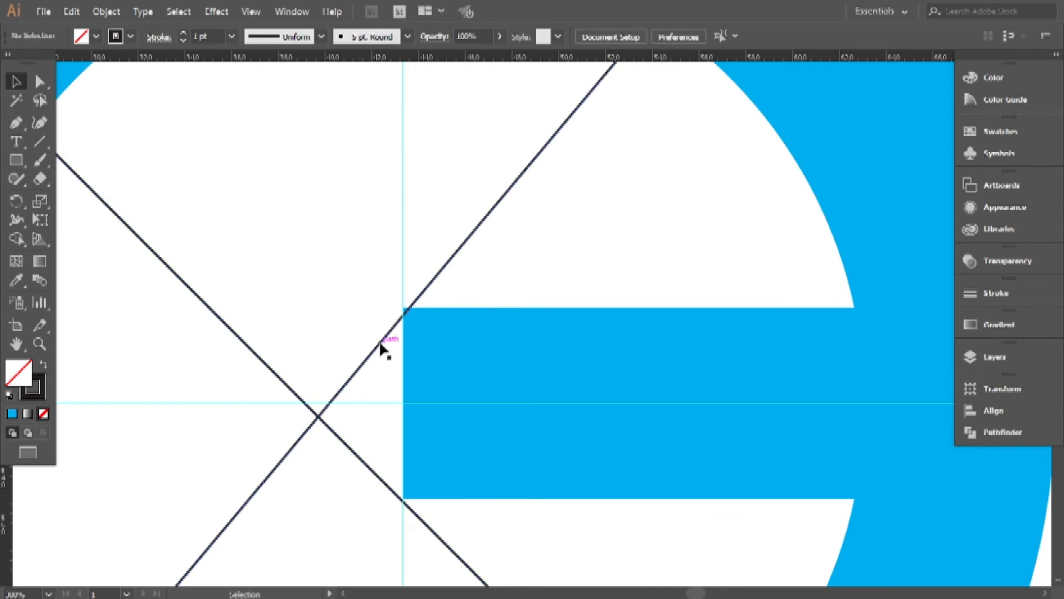
drag(380, 347, 380, 345)
scroll(378, 345, down, 5)
scroll(383, 369, up, 4)
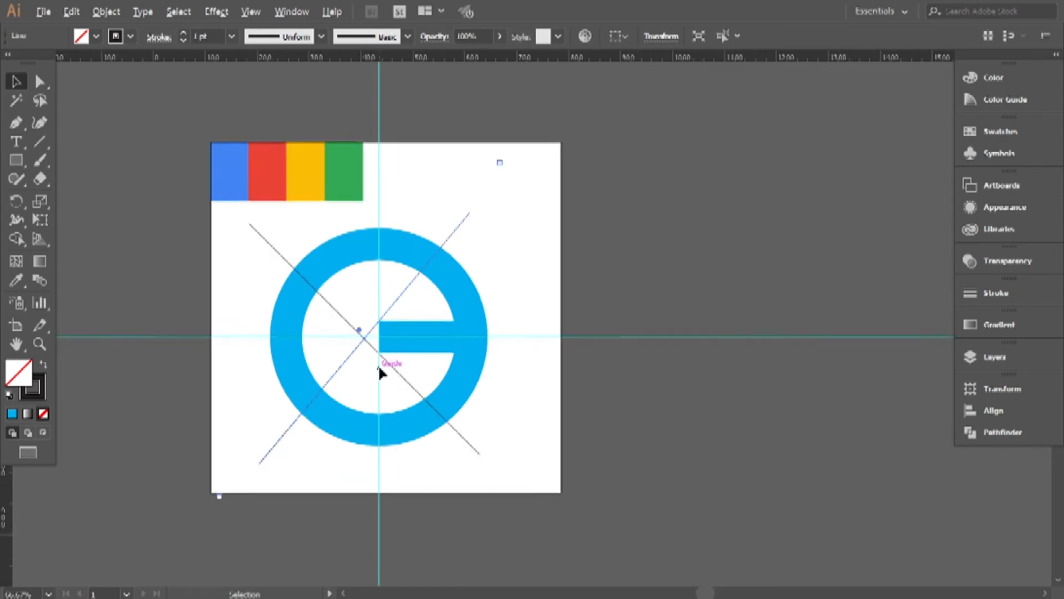
click(602, 319)
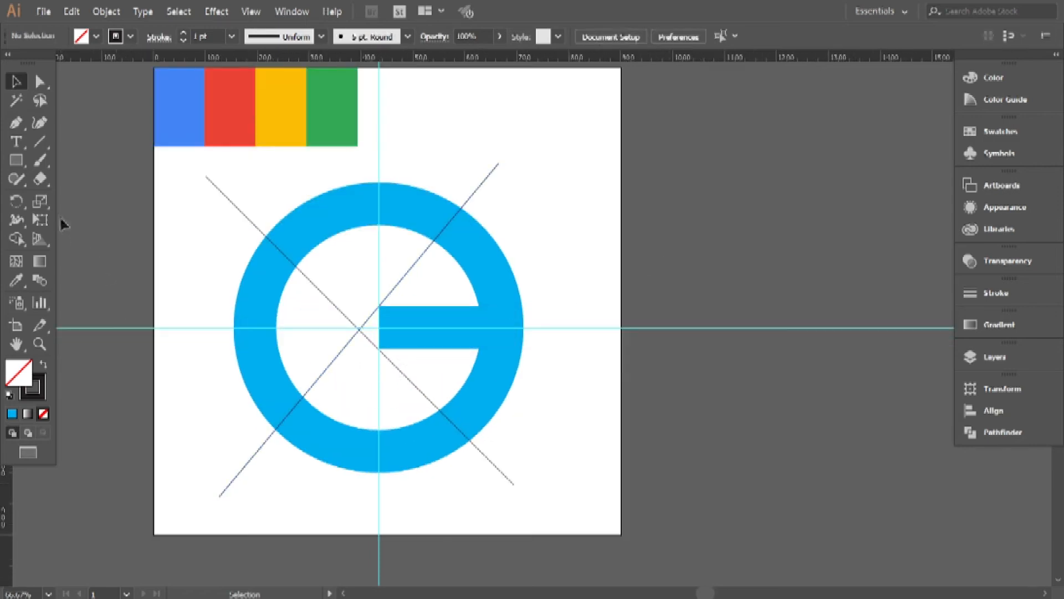
Draw a straight horizontal line with the Pen tool along the bar's top edge, extending past the ring's outer edge.
click(39, 142)
scroll(404, 291, up, 1)
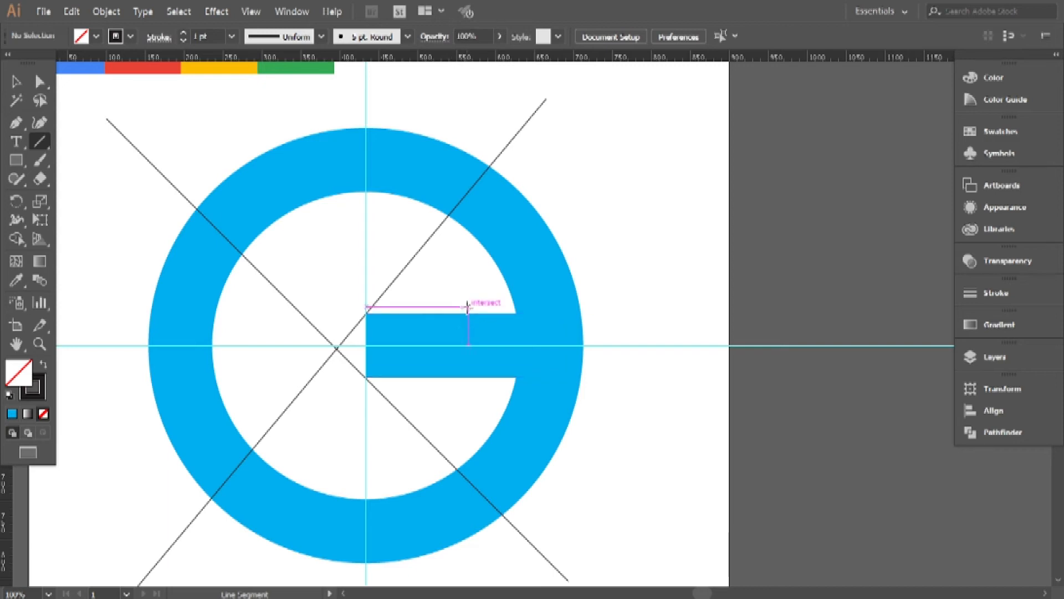
click(13, 124)
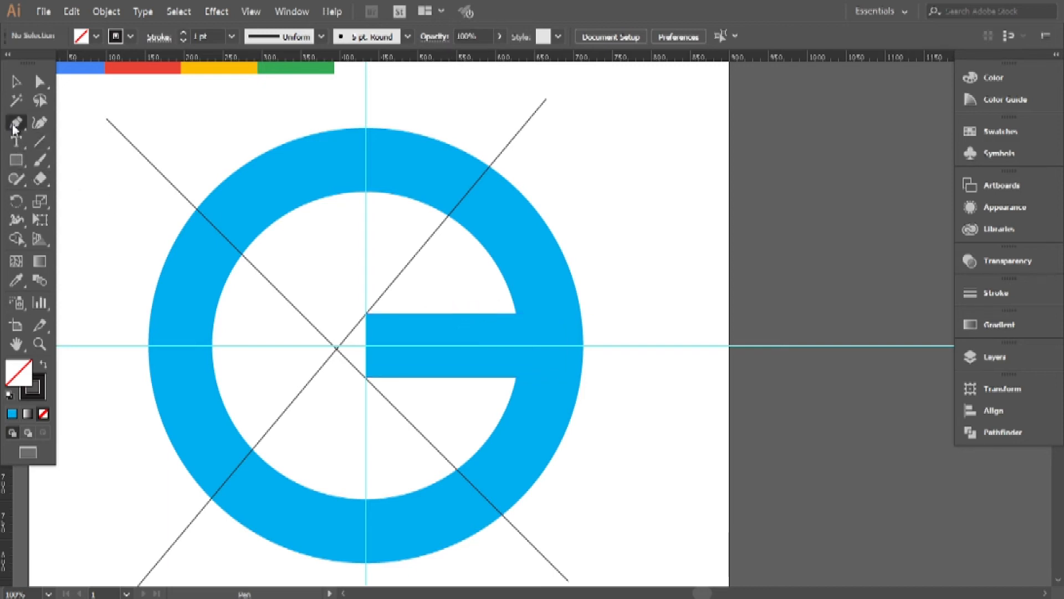
click(465, 314)
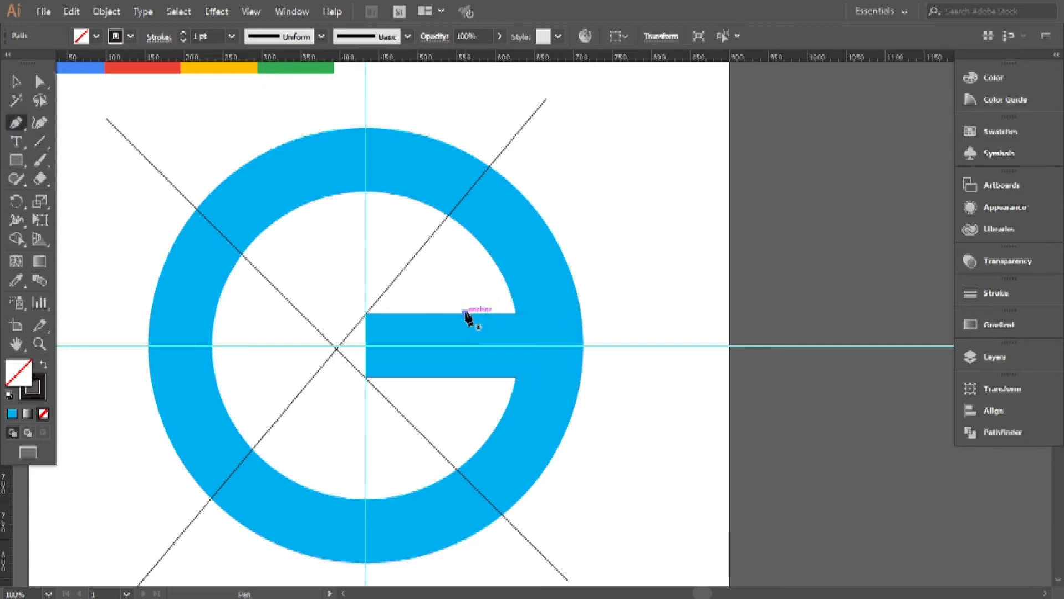
click(603, 314)
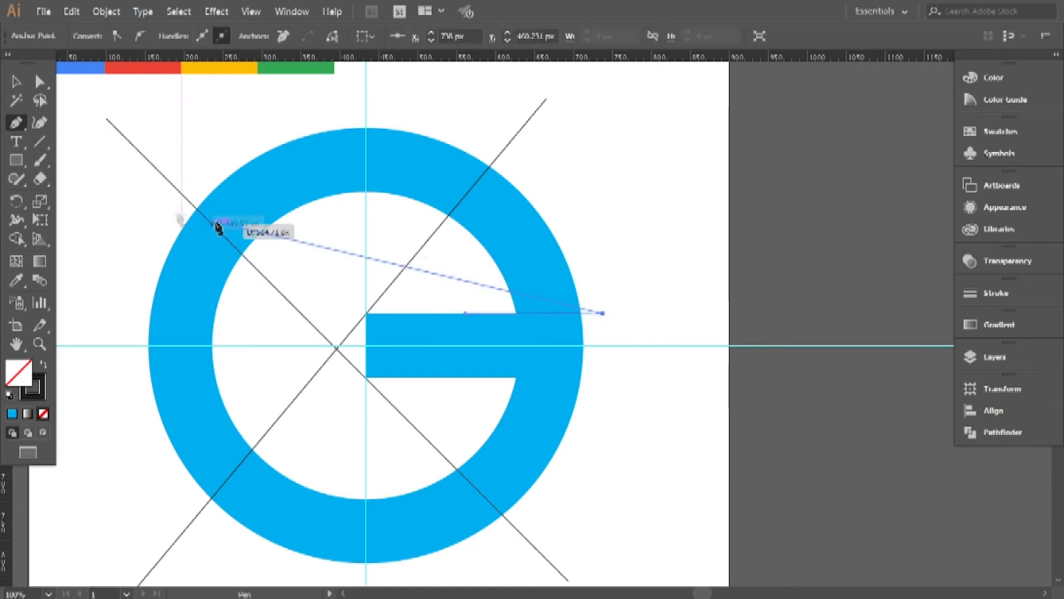
click(15, 84)
click(650, 304)
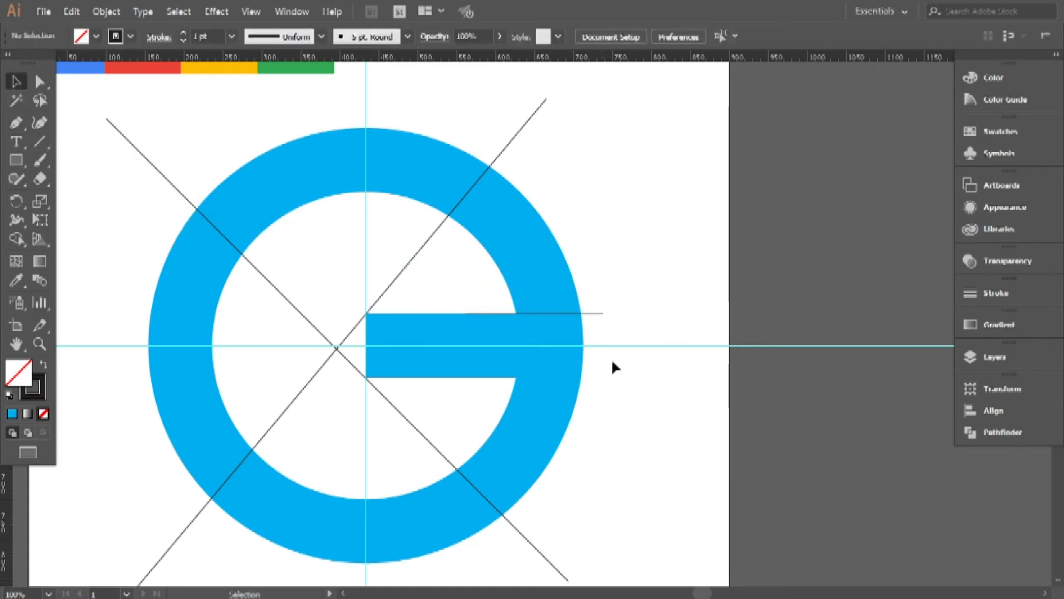
Draw a short 45° line segment across the ring's lower-left band, rising to the right.
scroll(553, 332, up, 3)
scroll(549, 330, down, 3)
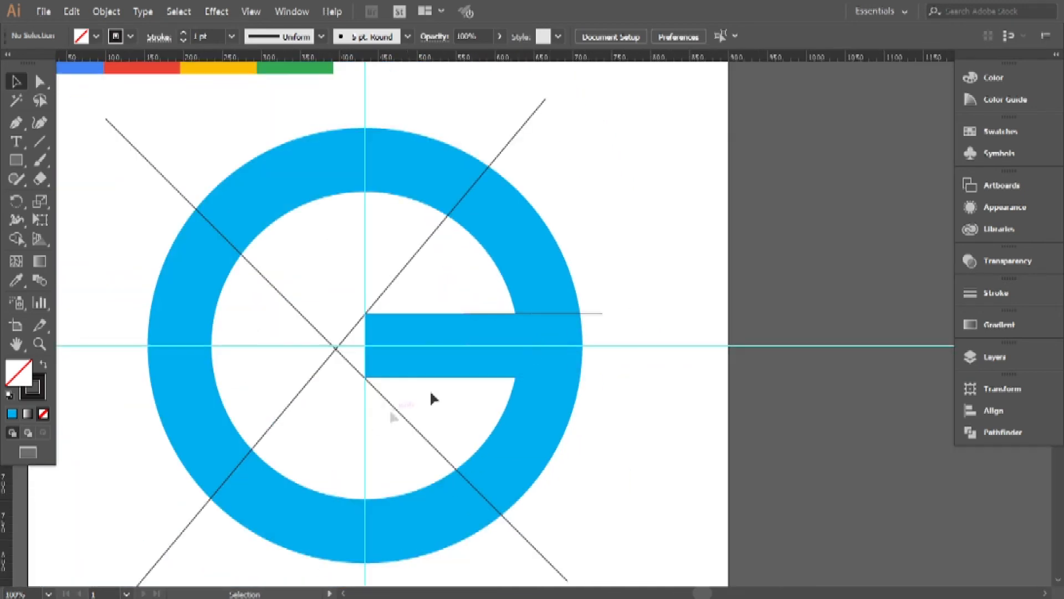
drag(354, 421, 448, 413)
click(40, 141)
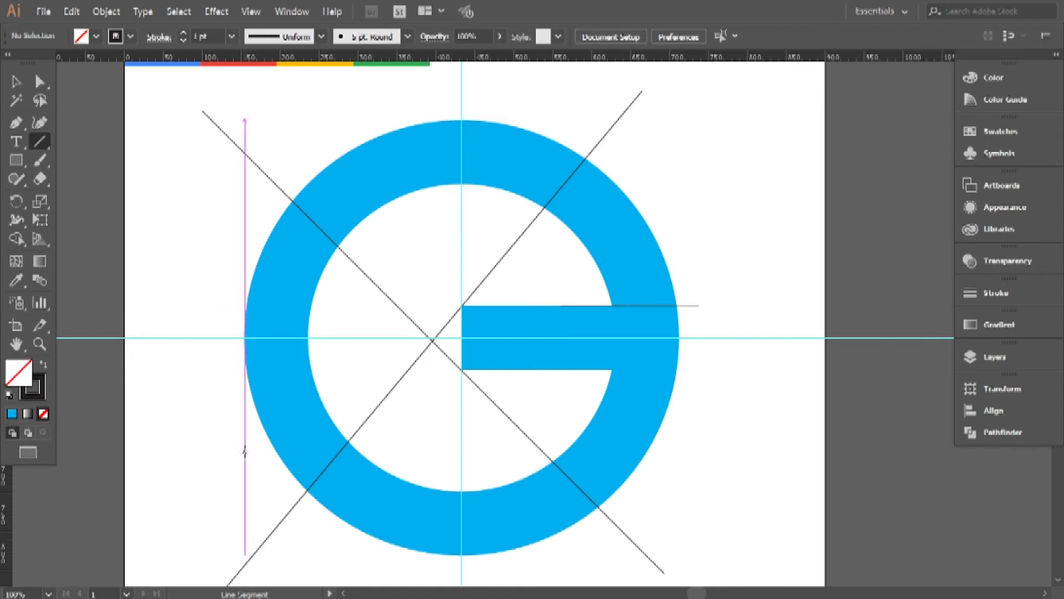
drag(243, 444, 248, 441)
drag(309, 418, 370, 384)
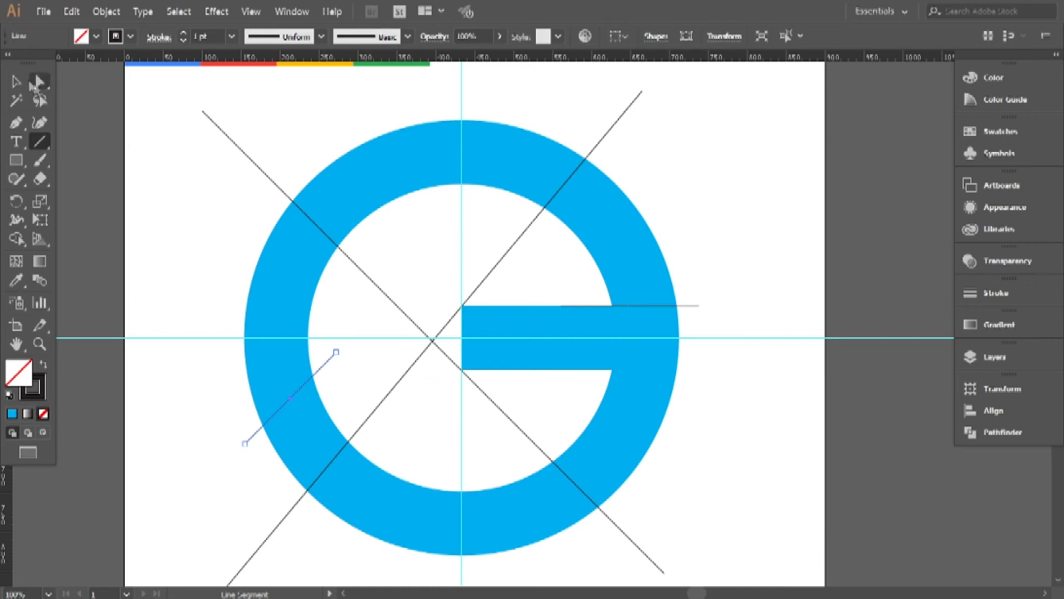
Select the ring, the bar and all the lines and split them with Pathfinder Divide.
click(21, 86)
drag(197, 126, 692, 535)
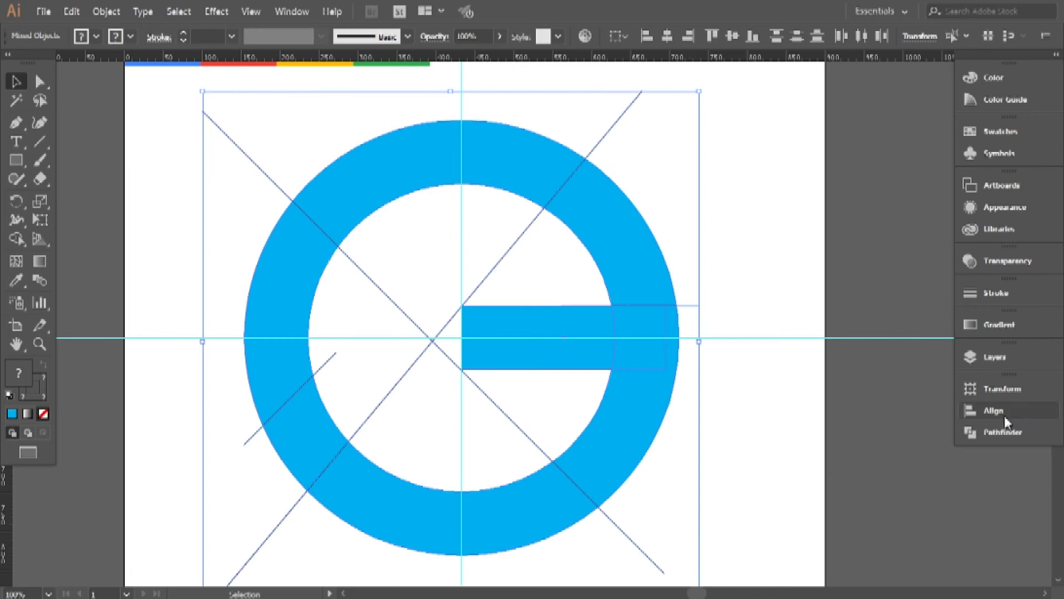
click(1004, 431)
click(790, 459)
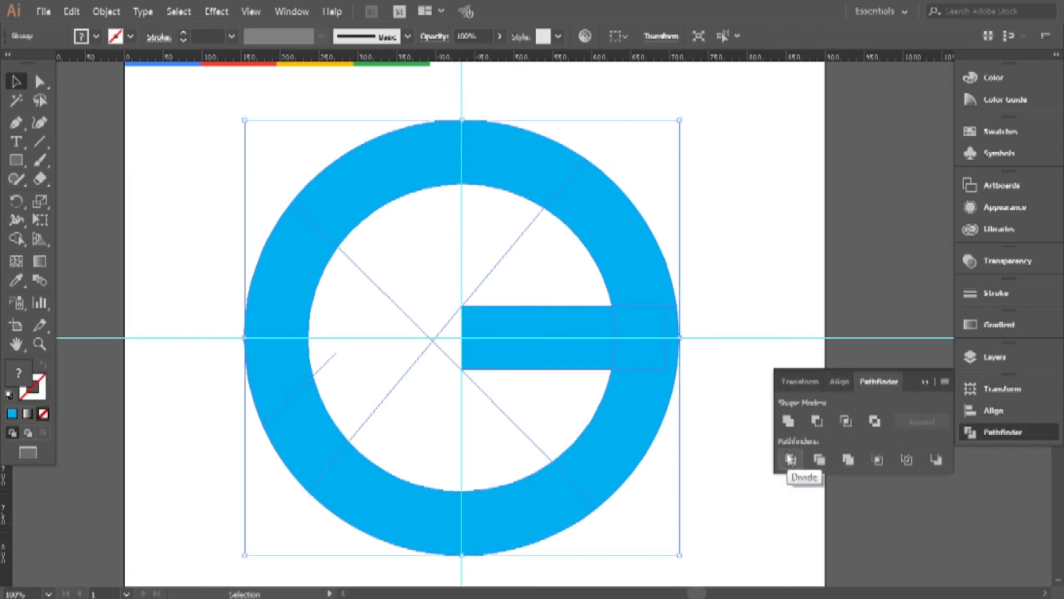
click(830, 304)
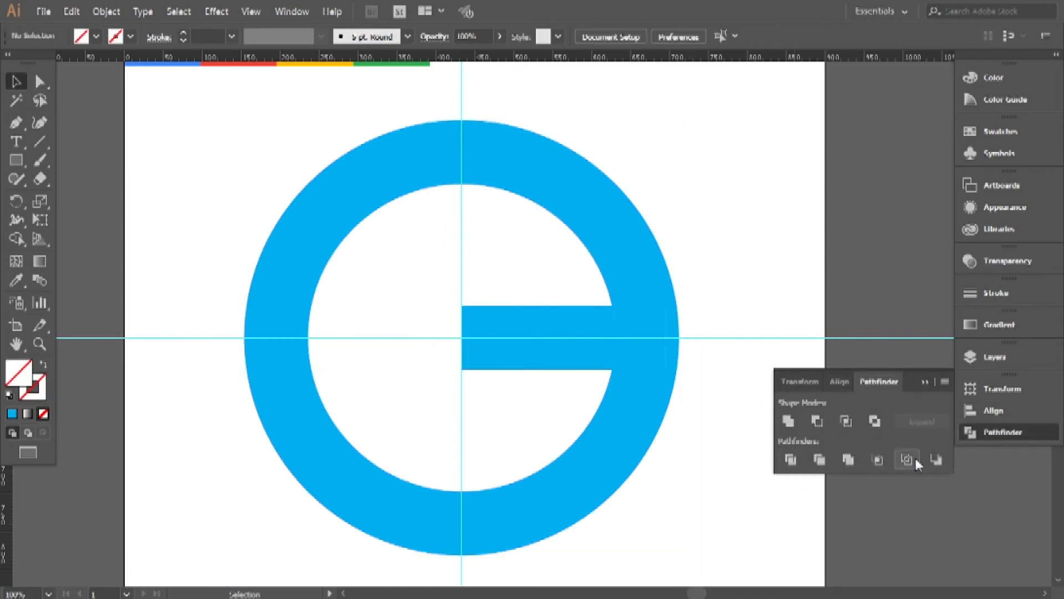
click(926, 379)
Ungroup the divided pieces and delete the ring section between the upper-right diagonal cut and the bar.
click(639, 302)
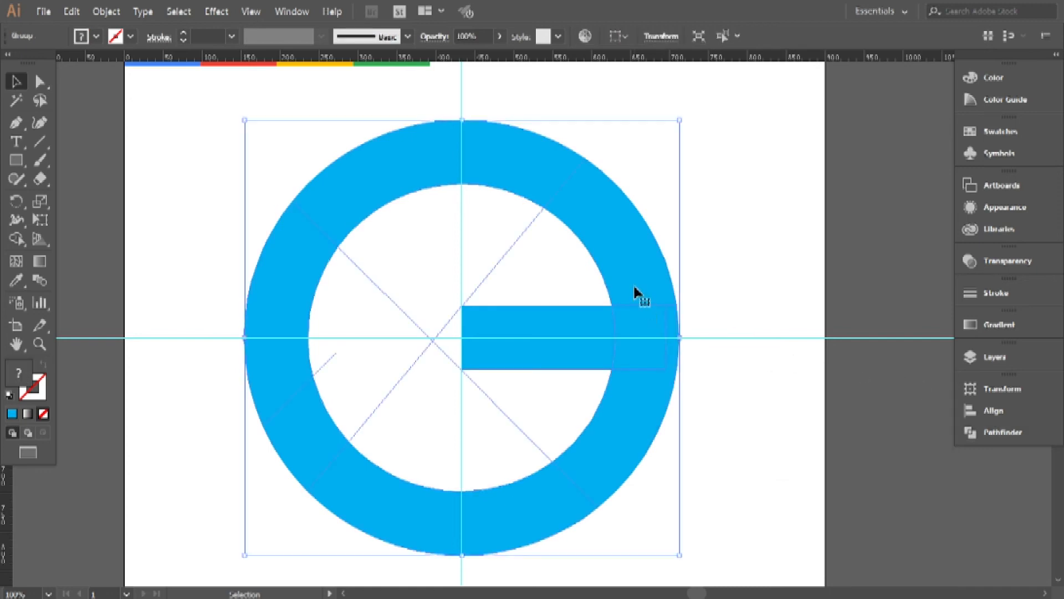
right_click(636, 290)
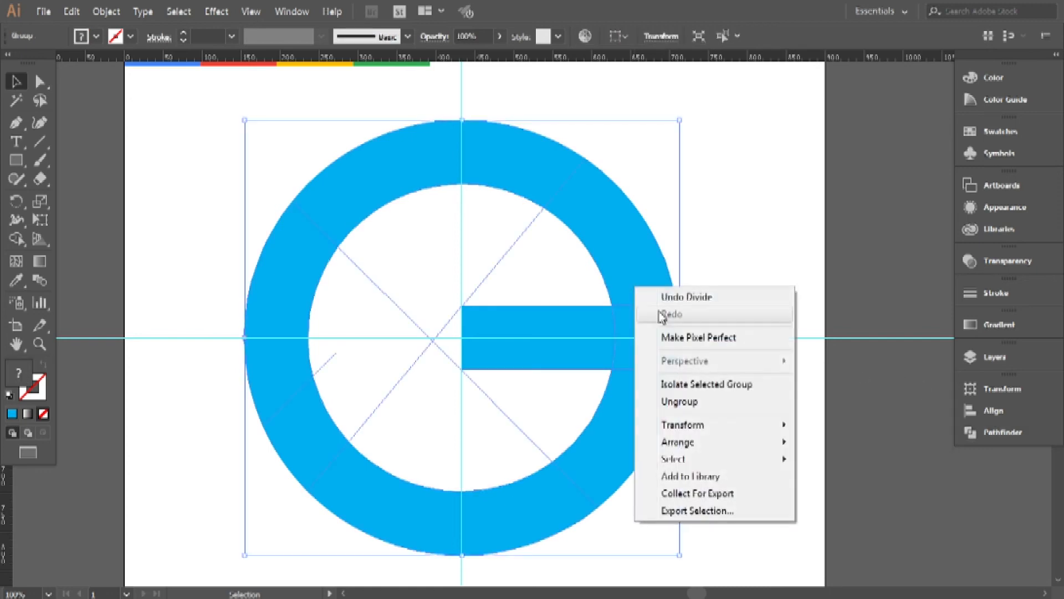
click(710, 403)
click(795, 257)
click(631, 268)
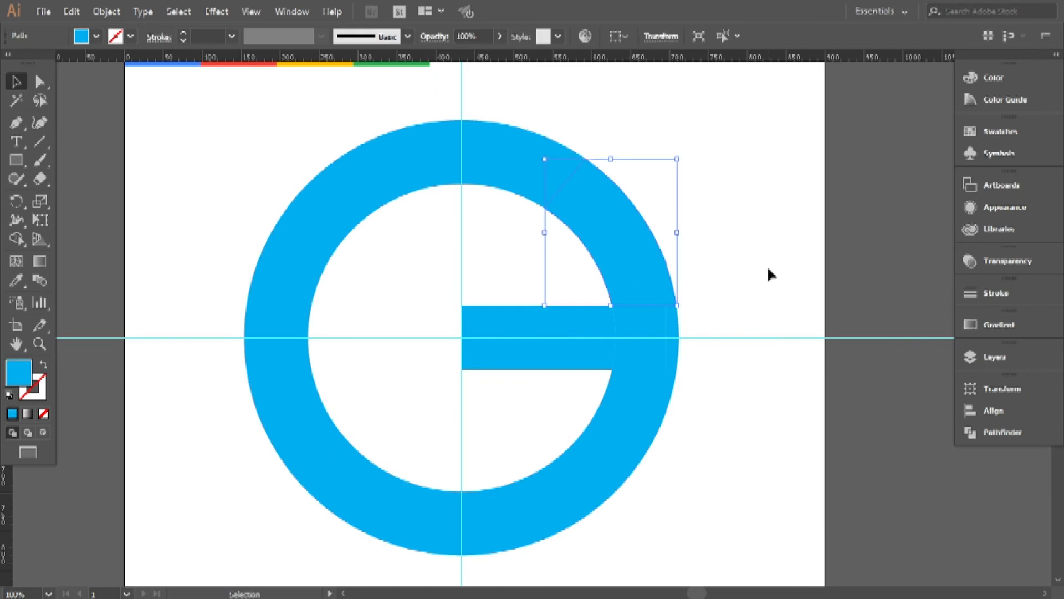
key(Delete)
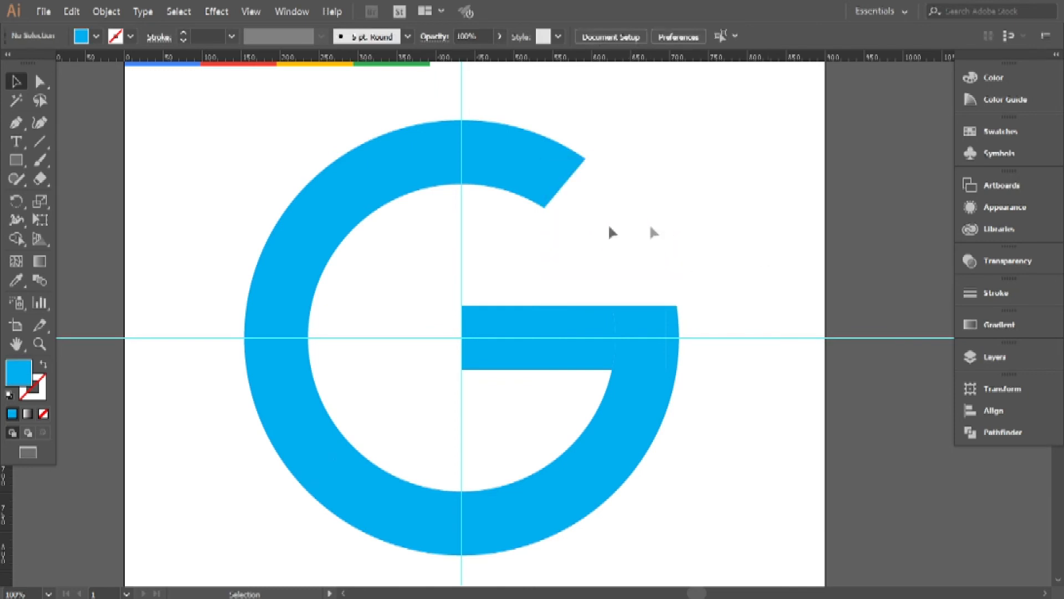
Delete the leftover unfilled pieces inside the G's opening.
drag(503, 372, 478, 386)
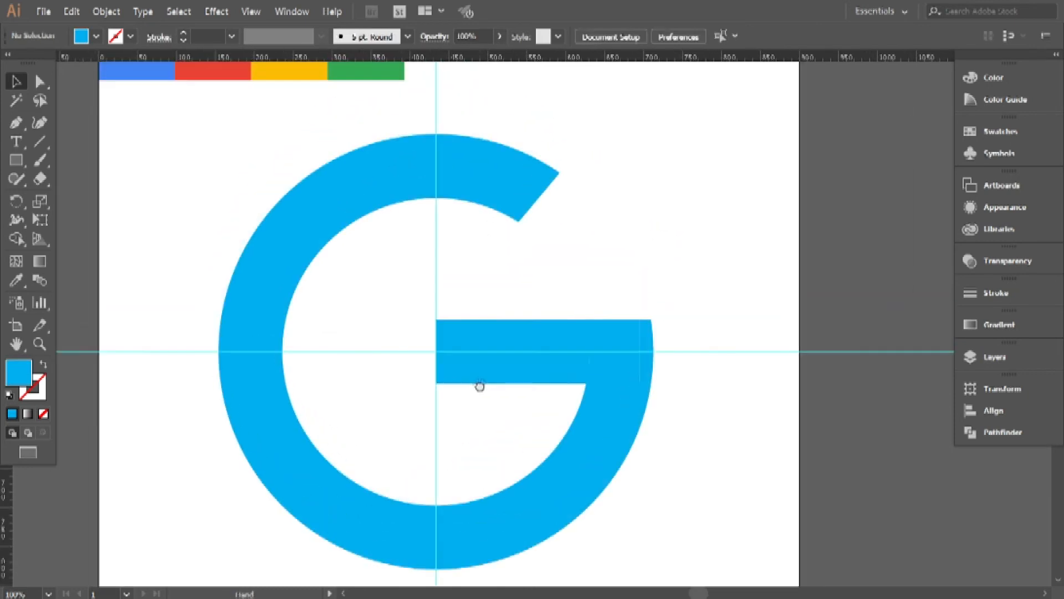
drag(610, 251, 344, 304)
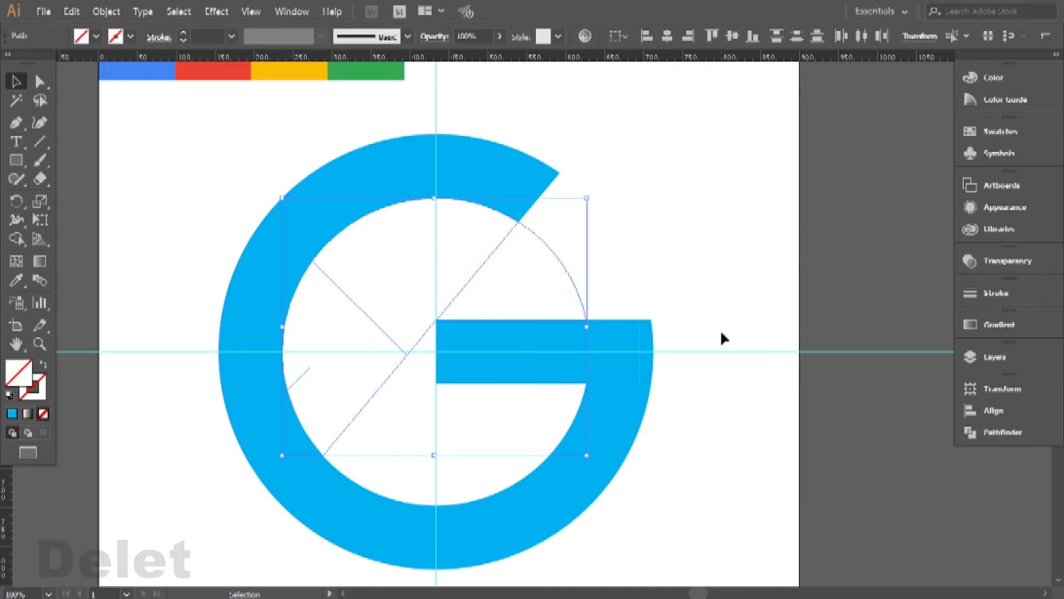
key(Delete)
drag(326, 392, 515, 446)
key(Delete)
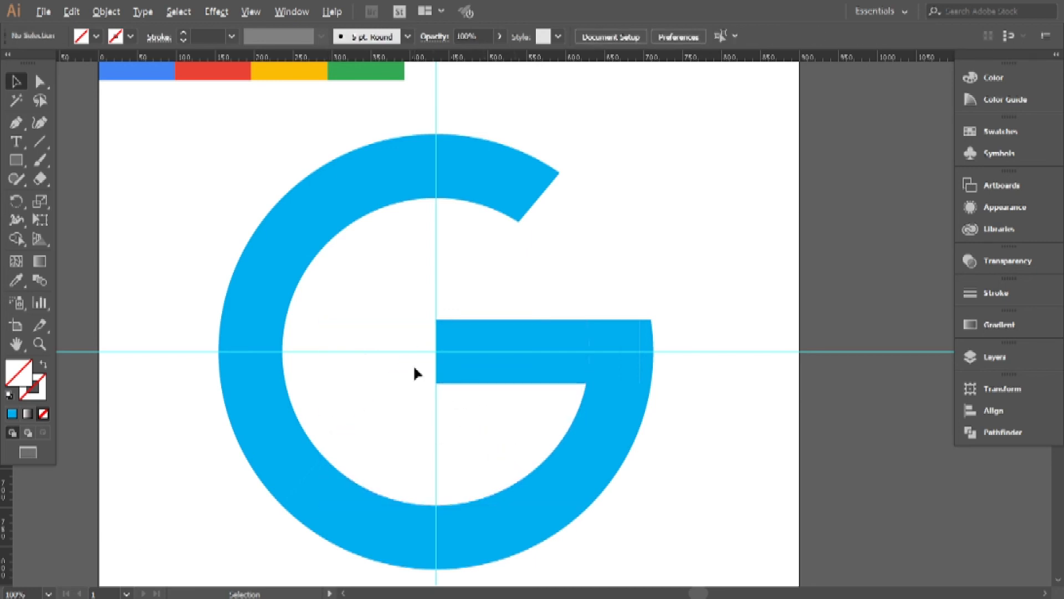
Fill the G's top arc with the red reference colour using the Eyedropper.
scroll(414, 368, down, 1)
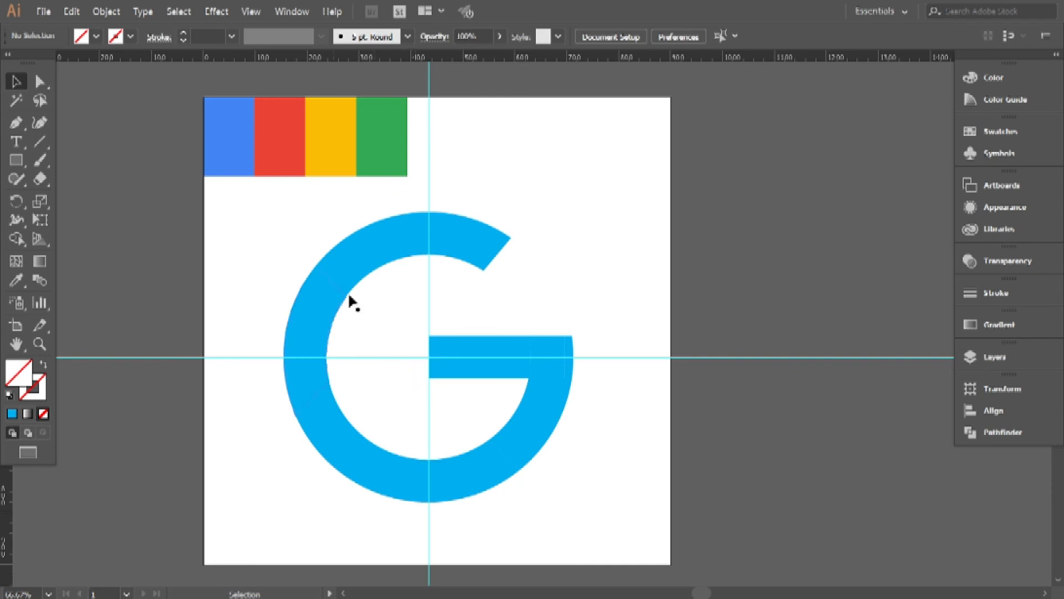
click(16, 280)
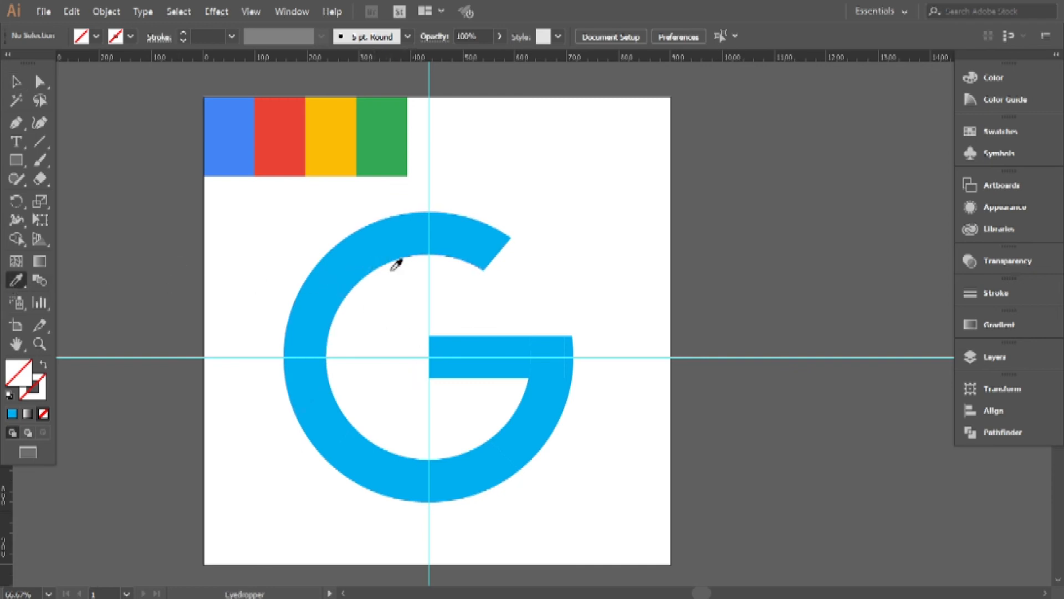
click(16, 82)
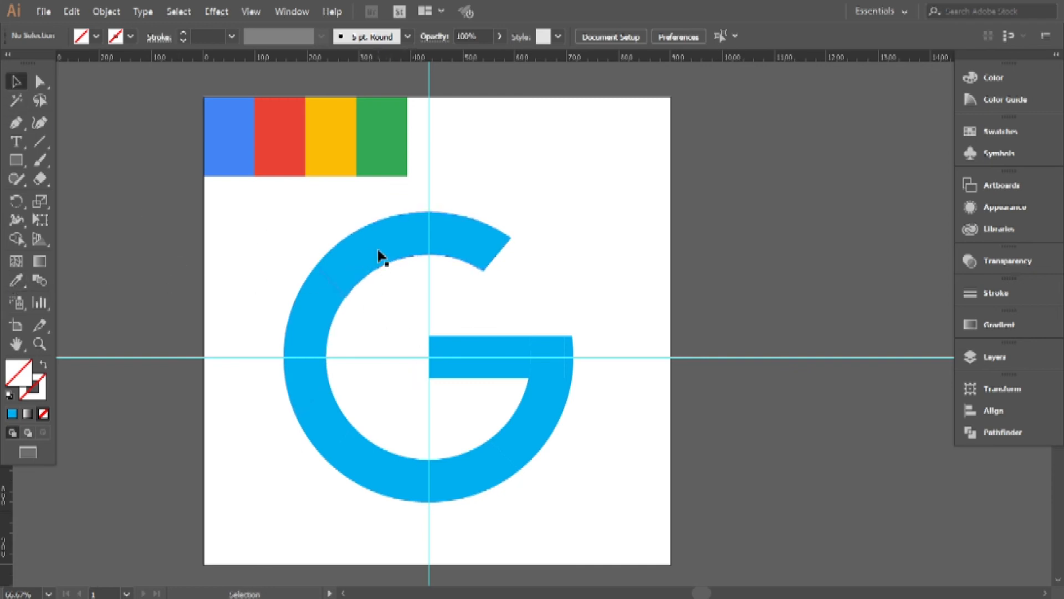
click(380, 256)
click(17, 283)
click(273, 156)
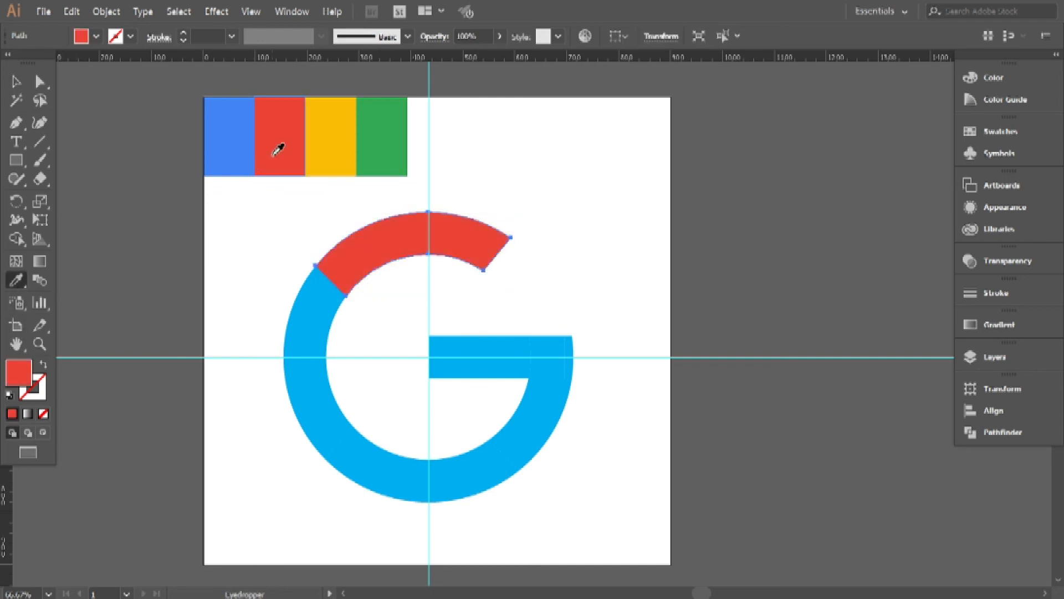
key(v)
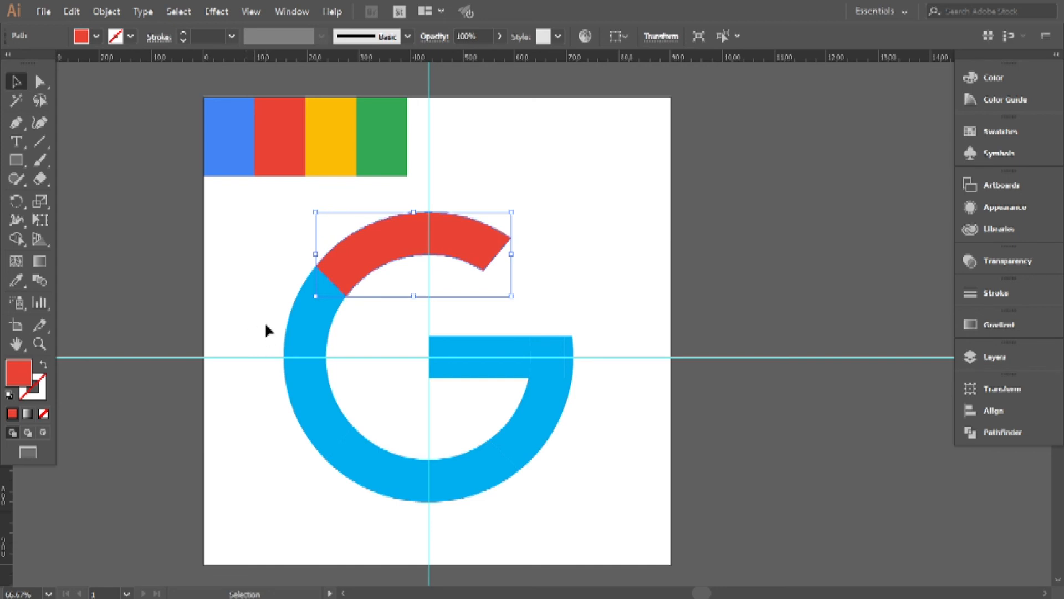
Fill the G's left arc with the yellow reference colour using the Eyedropper.
click(314, 351)
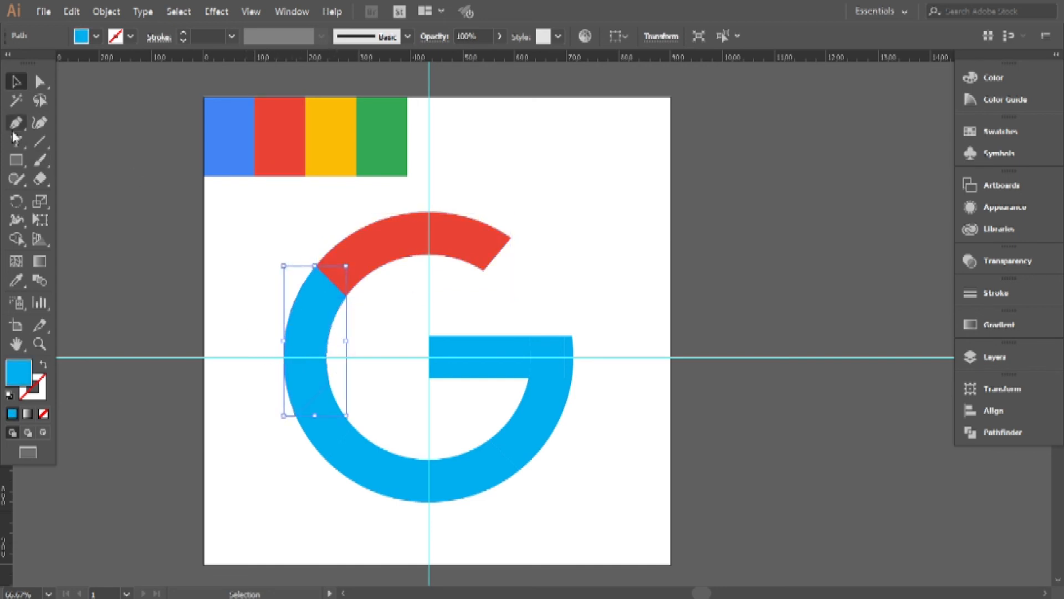
click(22, 276)
click(348, 158)
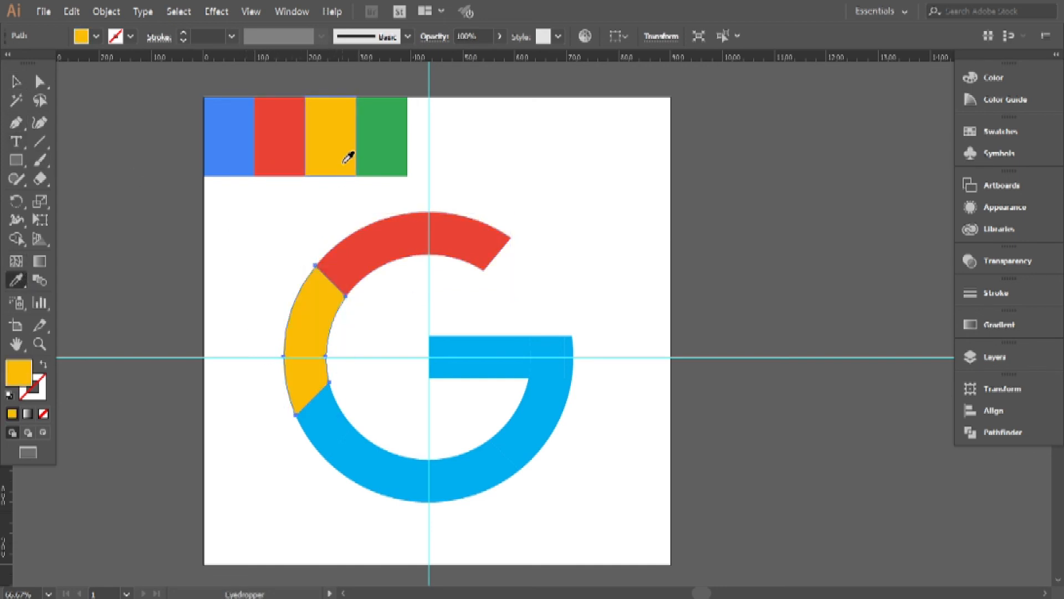
Fill the G's bottom arc pieces with the green reference colour using the Eyedropper.
click(17, 83)
drag(286, 469, 397, 437)
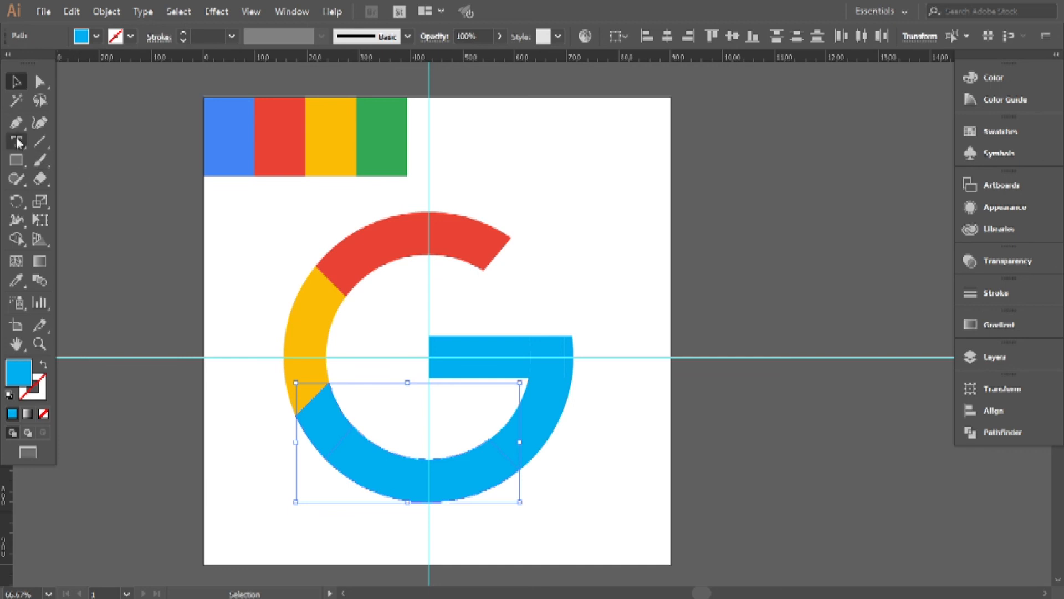
click(17, 280)
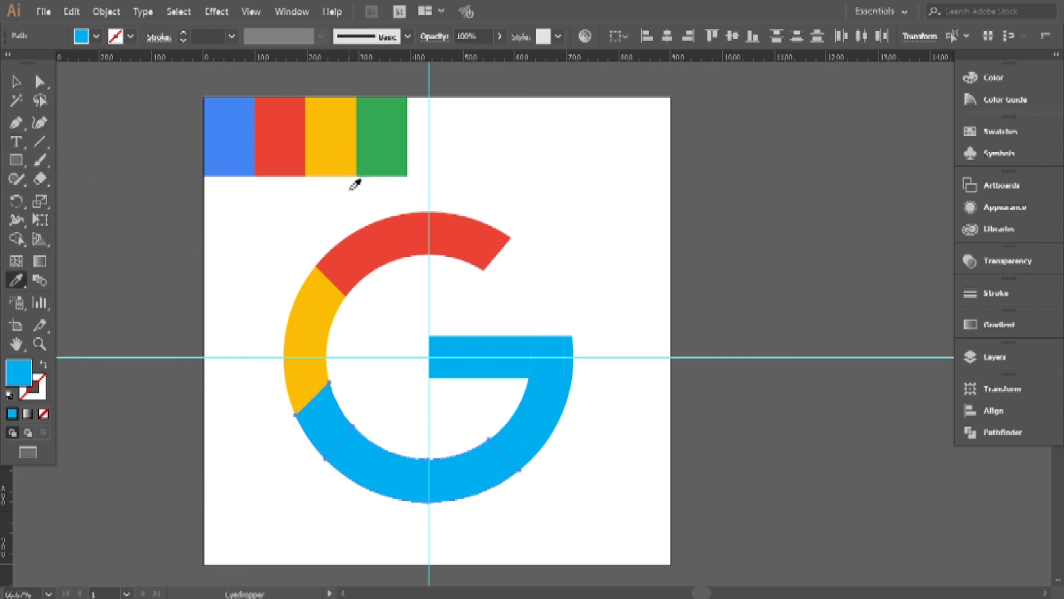
click(383, 161)
Fill the G's horizontal bar and lower-right arc pieces with the blue reference colour using the Eyedropper.
click(16, 81)
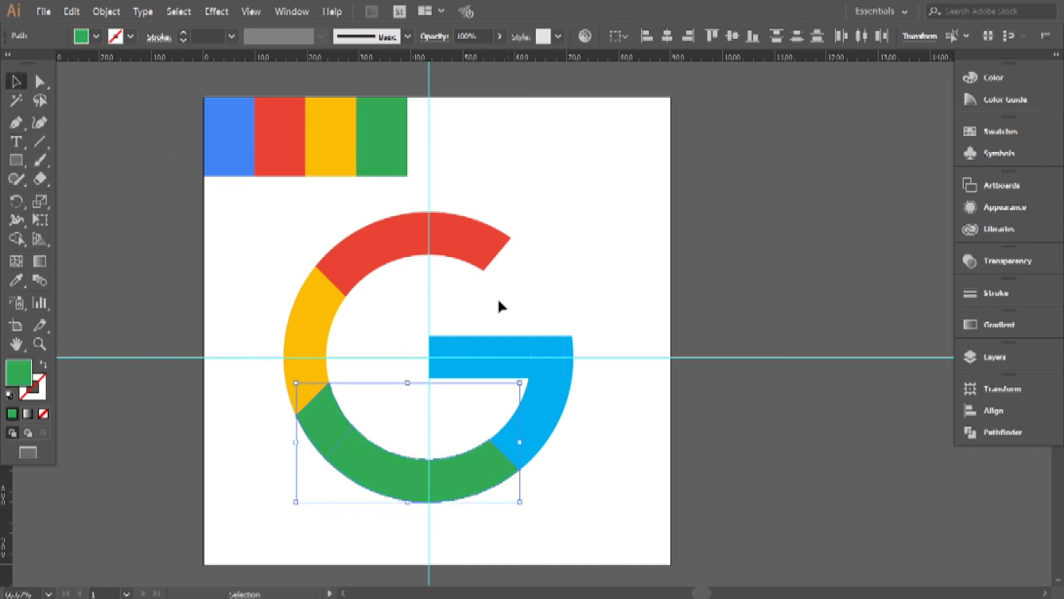
drag(509, 320, 577, 414)
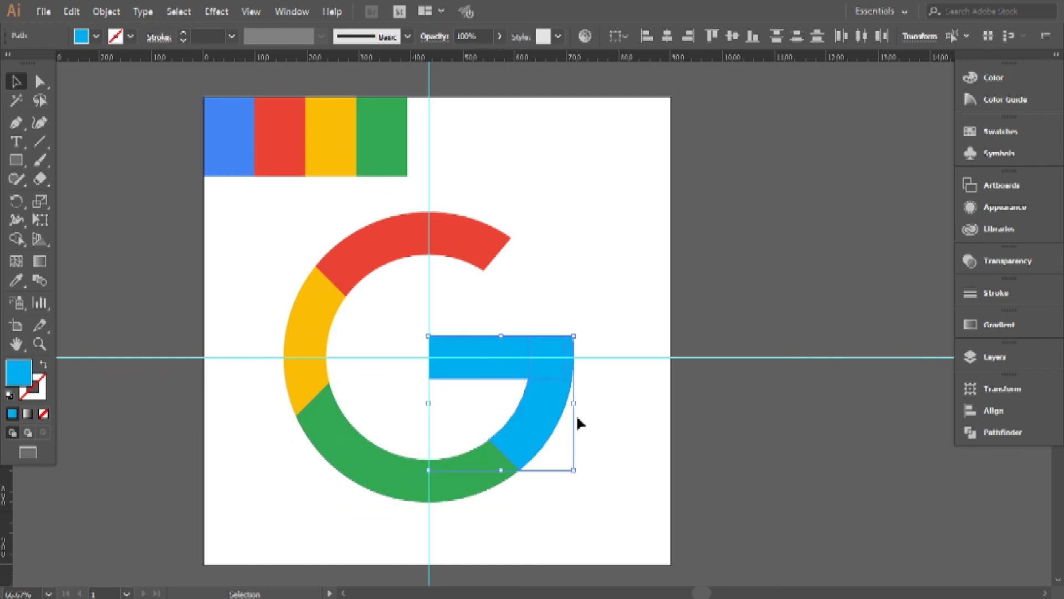
click(16, 280)
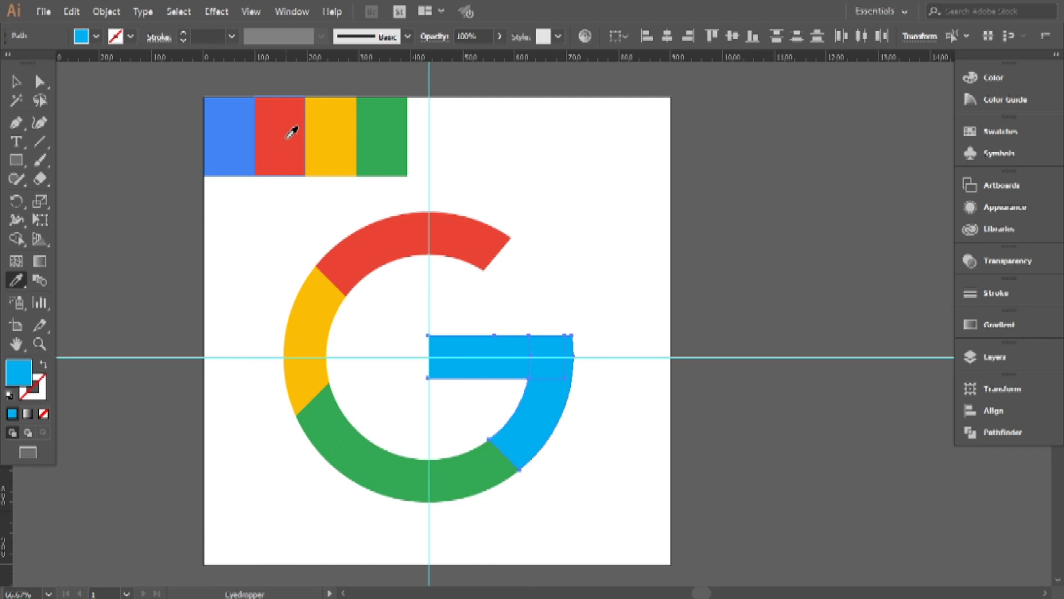
click(246, 135)
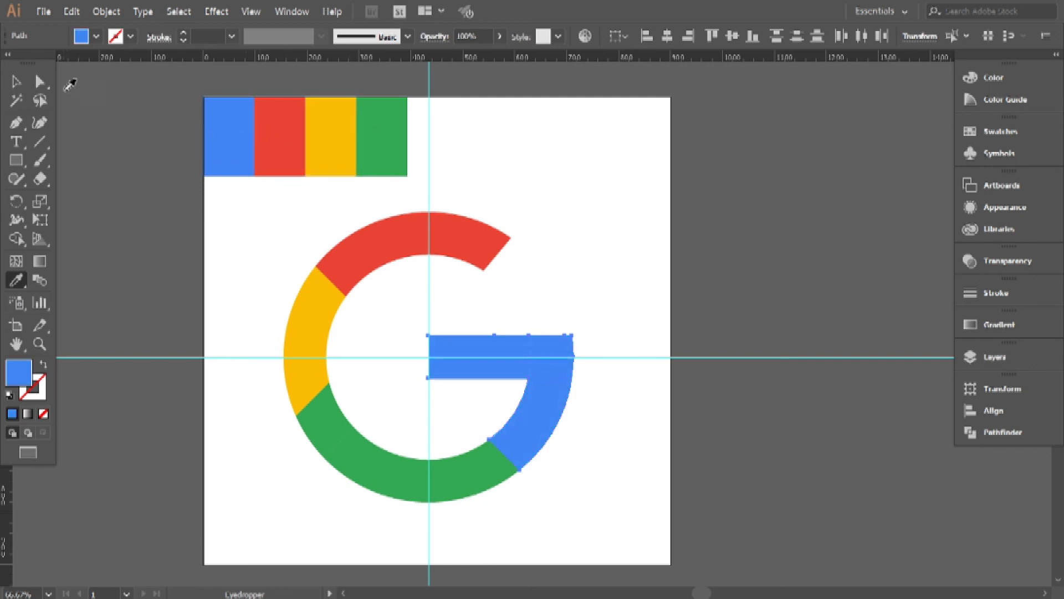
click(16, 82)
click(221, 258)
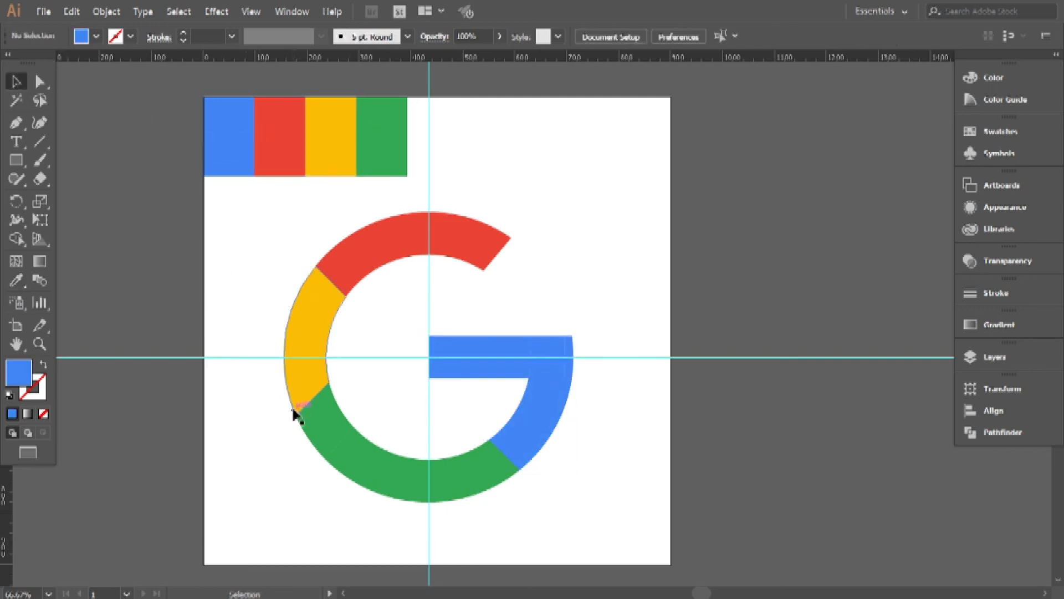
Unlock all objects and delete the horizontal and vertical guide lines crossing the G.
drag(566, 463, 619, 440)
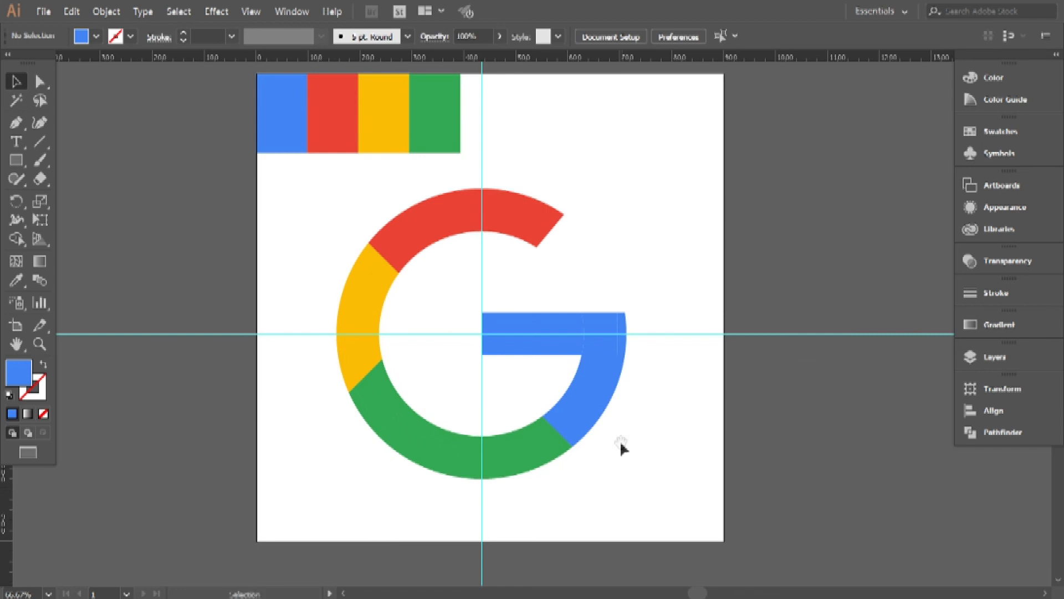
click(71, 11)
mouse_move(106, 11)
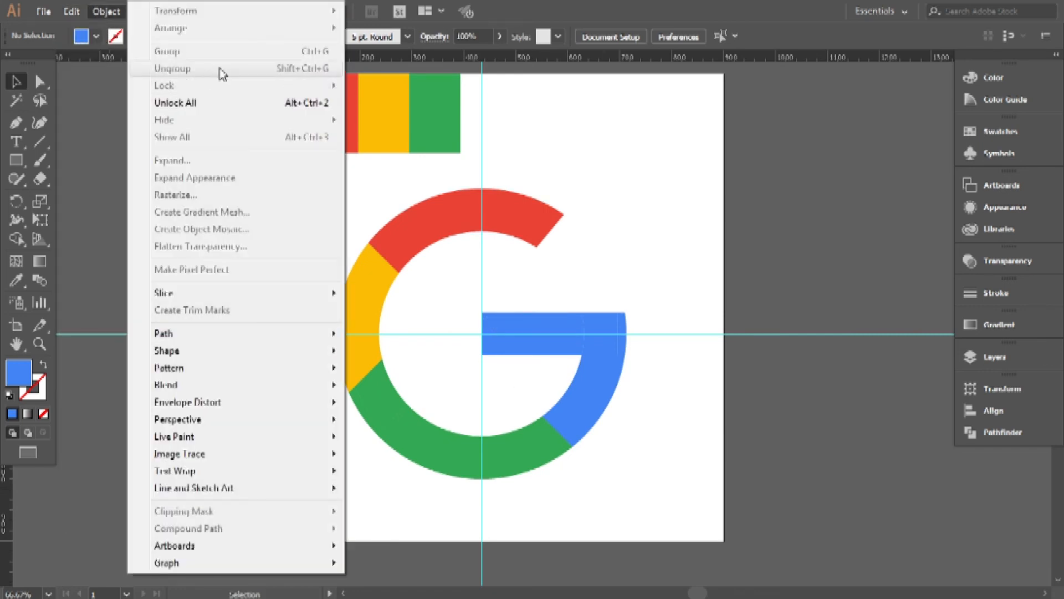
click(203, 107)
drag(804, 394, 804, 393)
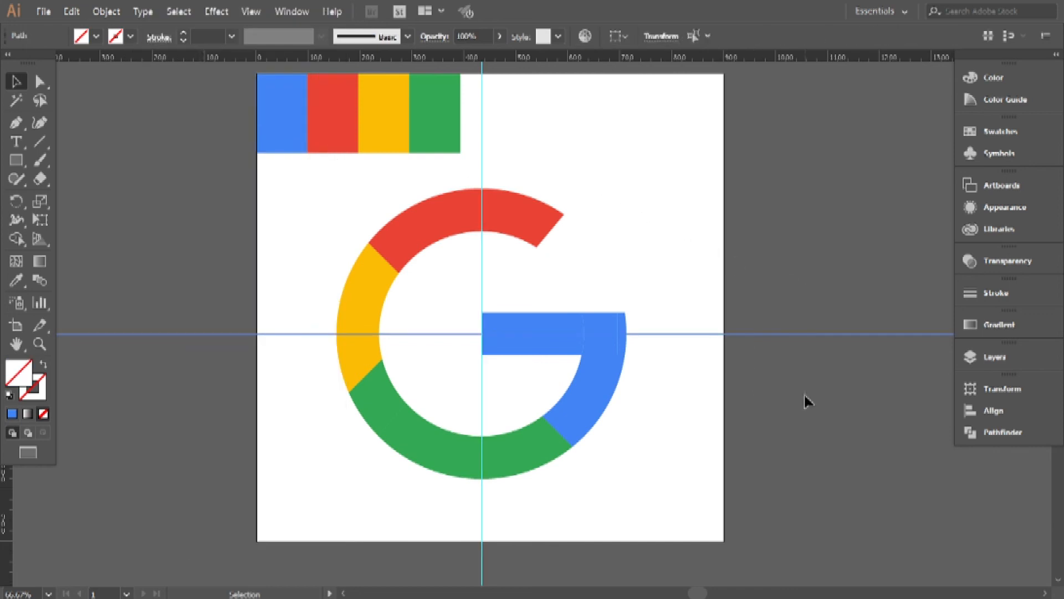
key(Delete)
drag(534, 139, 472, 145)
key(Delete)
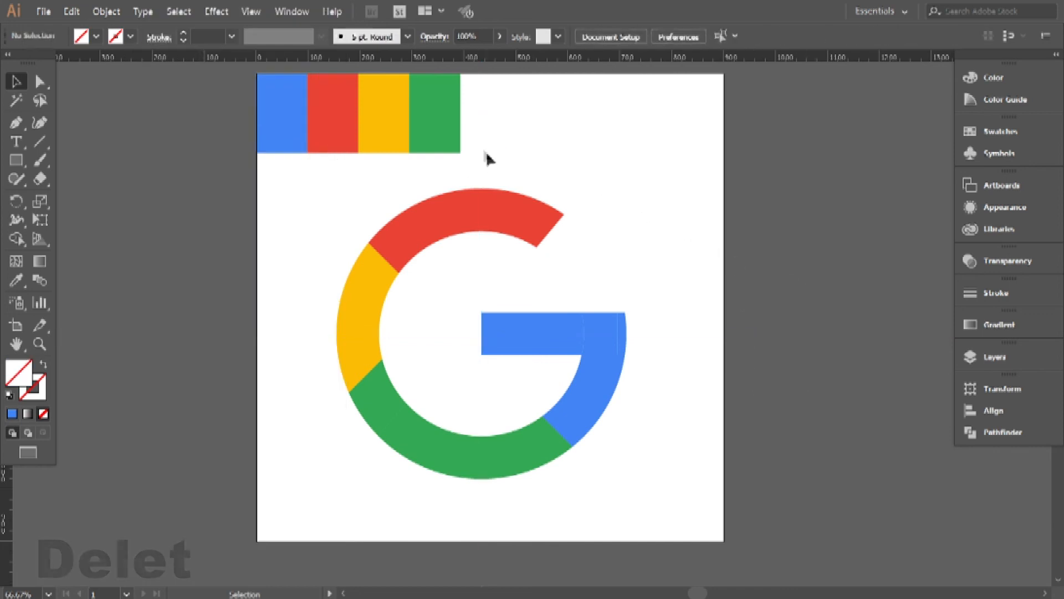
Merge all the G's pieces with the Pathfinder Merge operation so adjoining shapes of the same colour combine.
drag(315, 189, 650, 468)
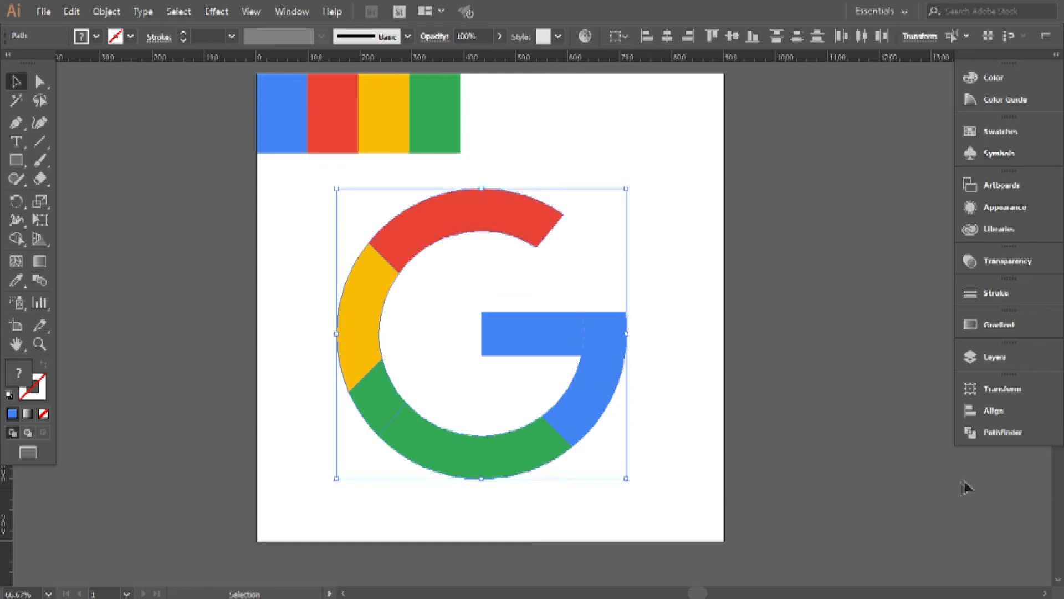
click(1003, 432)
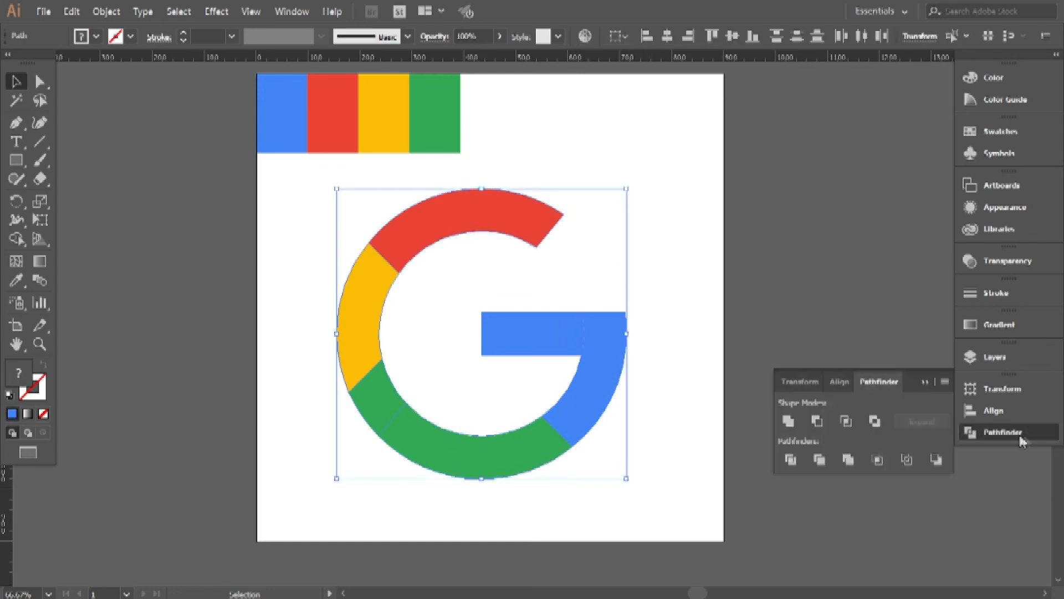
click(850, 464)
click(779, 342)
Move the merged G slightly right and down on the artboard, then deselect it and close the Pathfinder options.
click(555, 348)
mouse_move(555, 348)
mouse_down()
mouse_move(587, 344)
mouse_move(568, 354)
mouse_up()
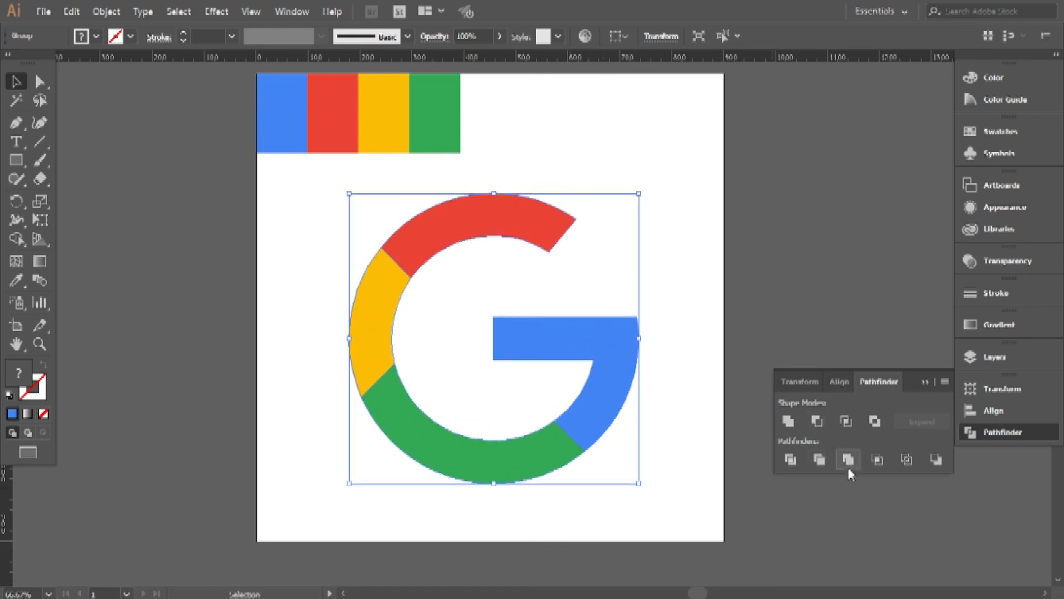
click(885, 523)
click(924, 384)
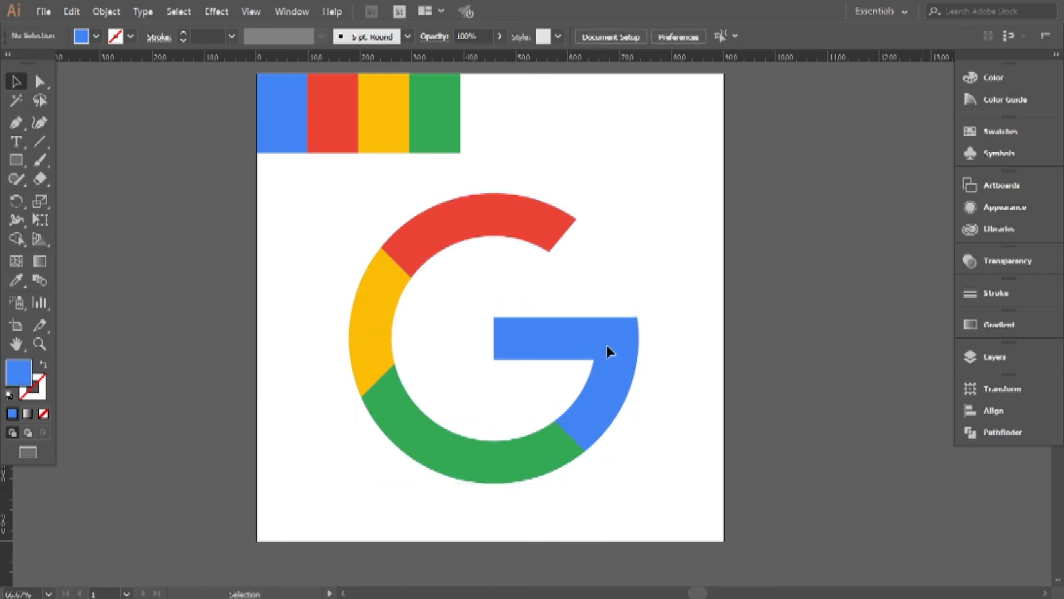
drag(570, 302, 550, 321)
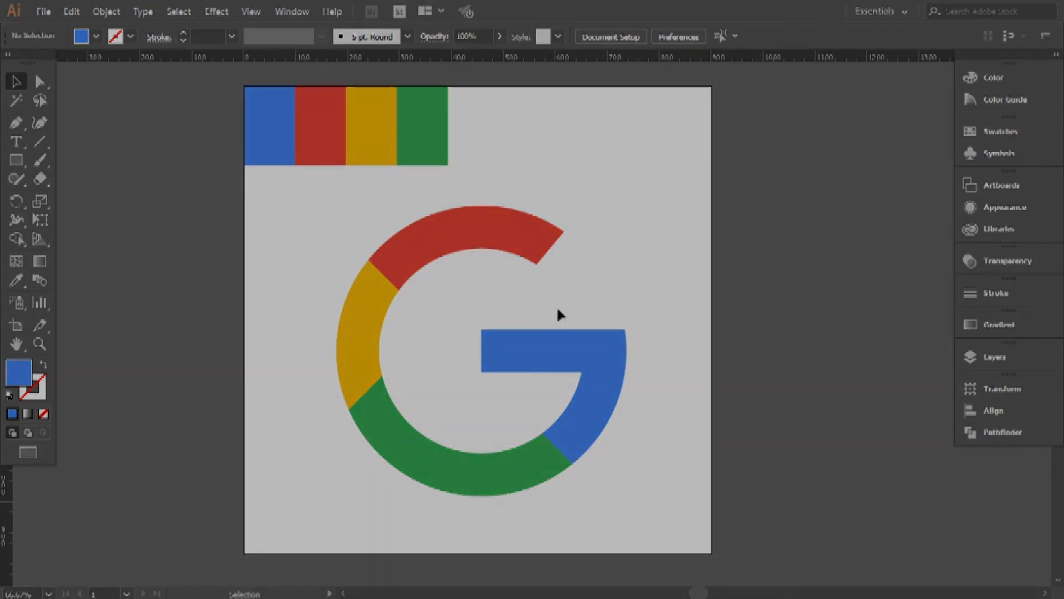